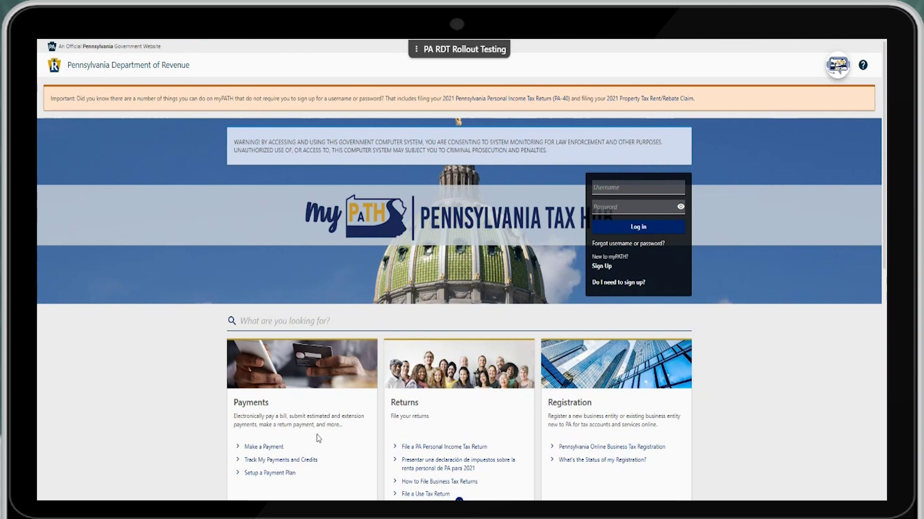
- Sign in to myPATH with the business username and password and confirm the auto-filled security code
text(salesdeno)
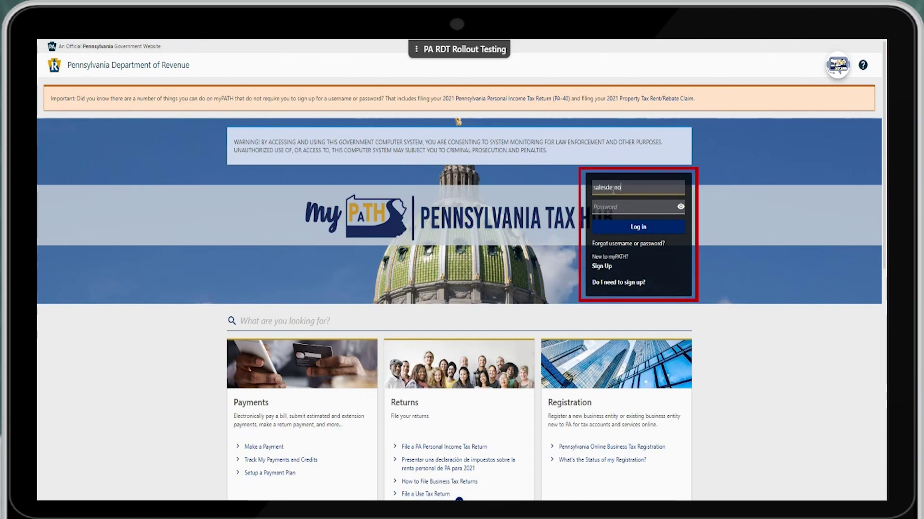
key(Tab)
text(***)
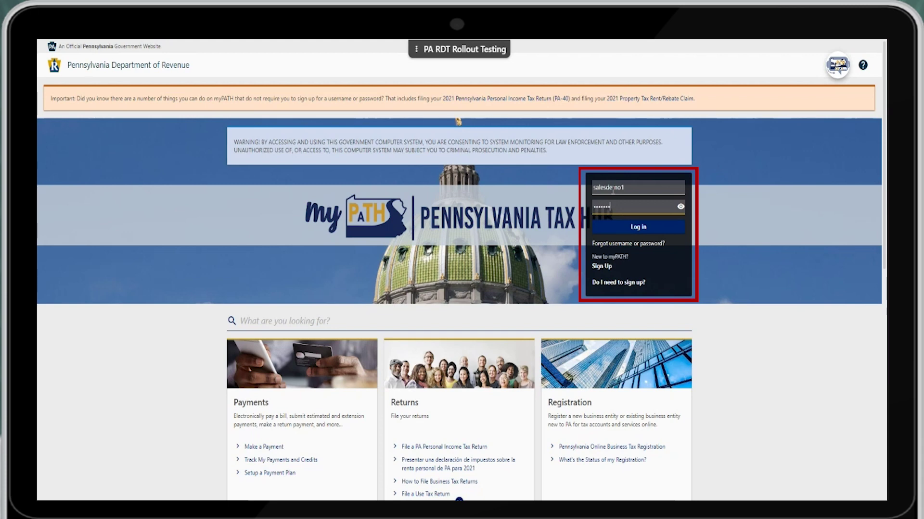
text(*)
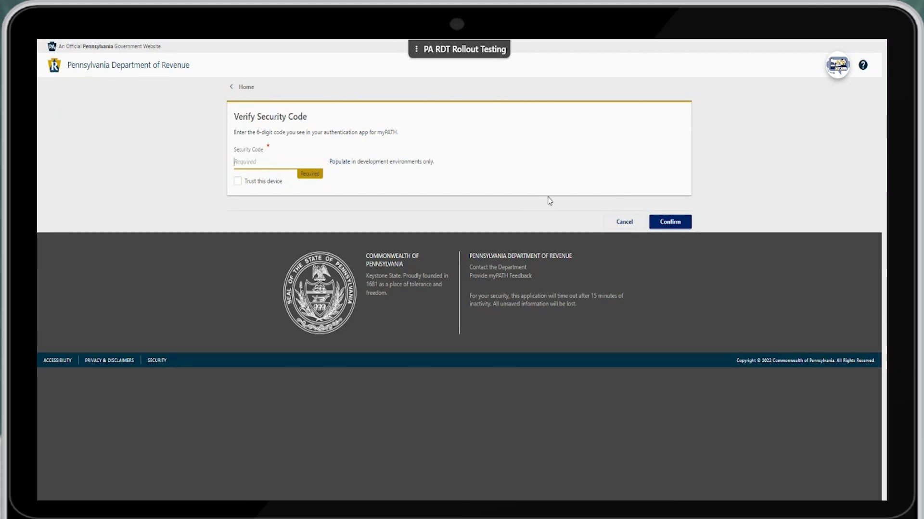
click(344, 162)
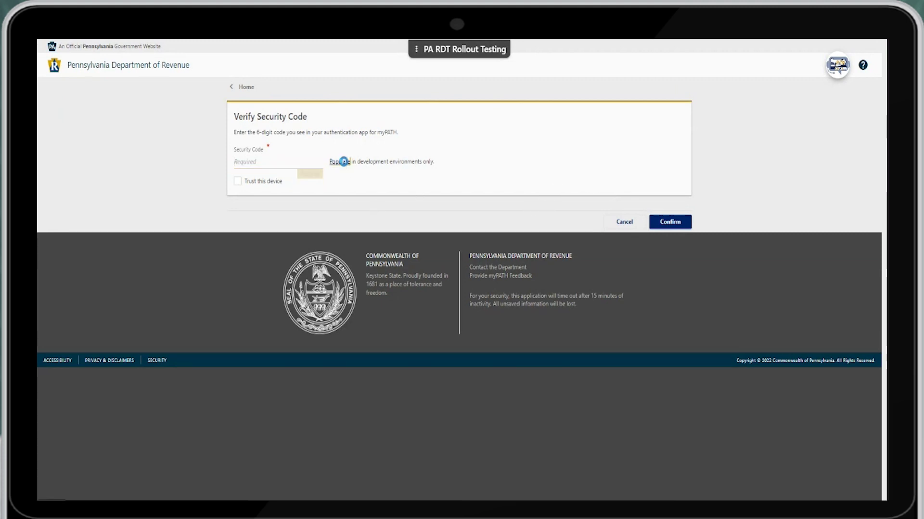
click(667, 222)
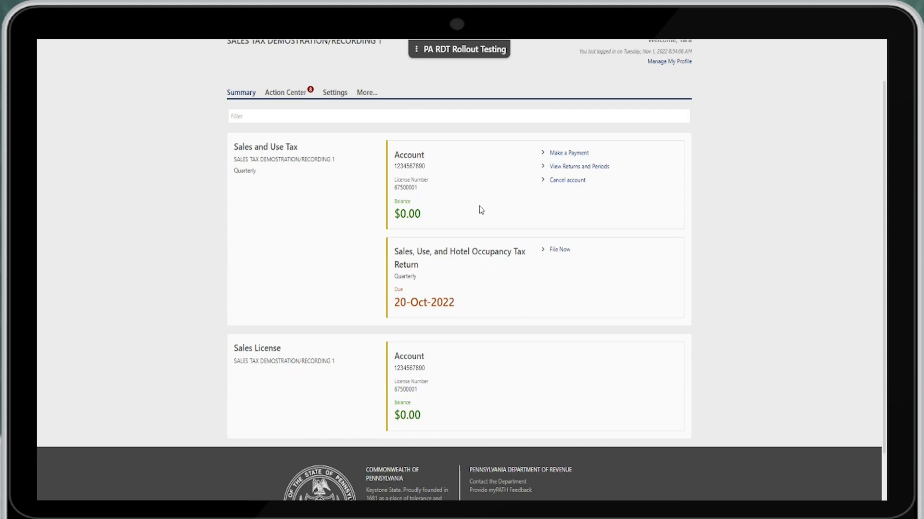
- Open the Sales and Use Tax returns and periods list and start filing the 31-Dec-2022 return
click(575, 170)
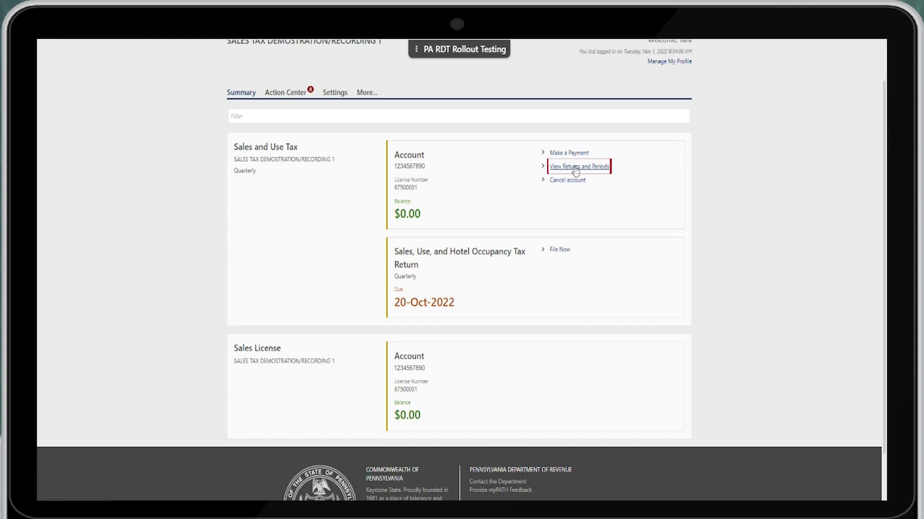
click(575, 169)
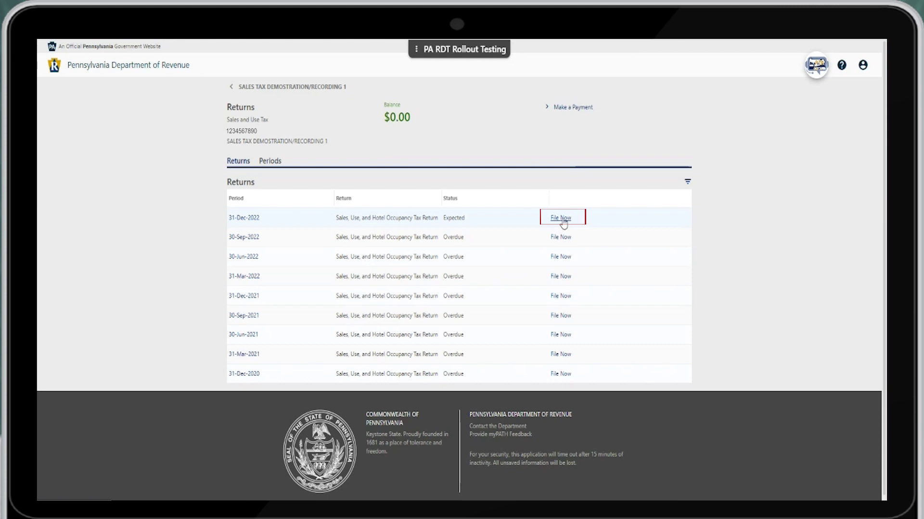
click(562, 219)
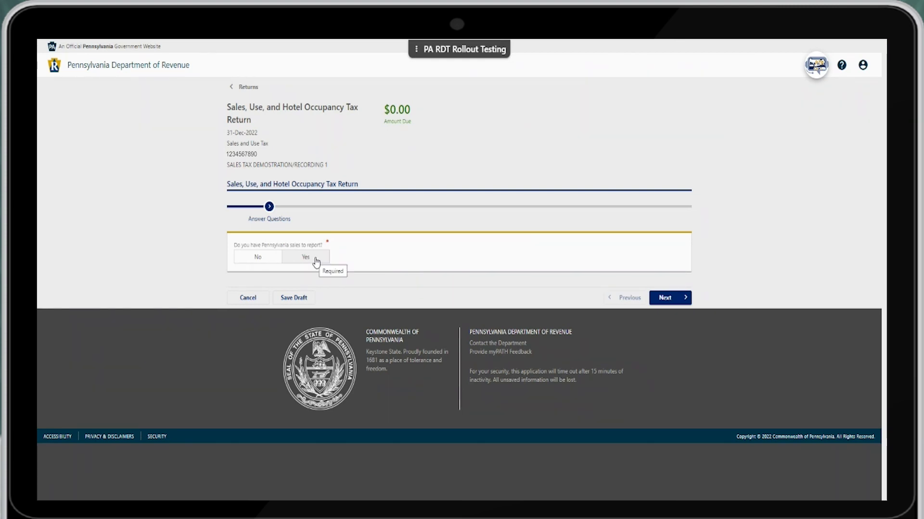
- Answer Yes for PA sales, Philadelphia, Allegheny, Hotel Occupancy, Clean Indoor Air Act and TPPR credits
click(316, 262)
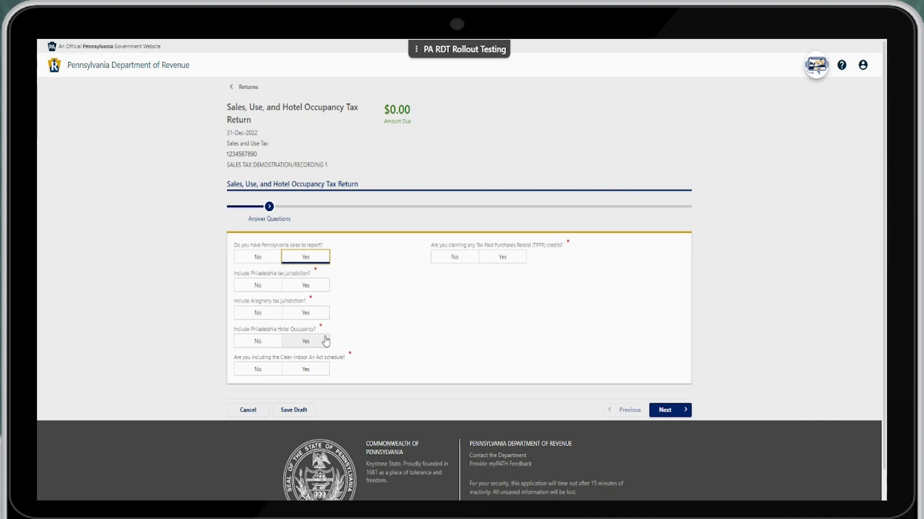
click(306, 286)
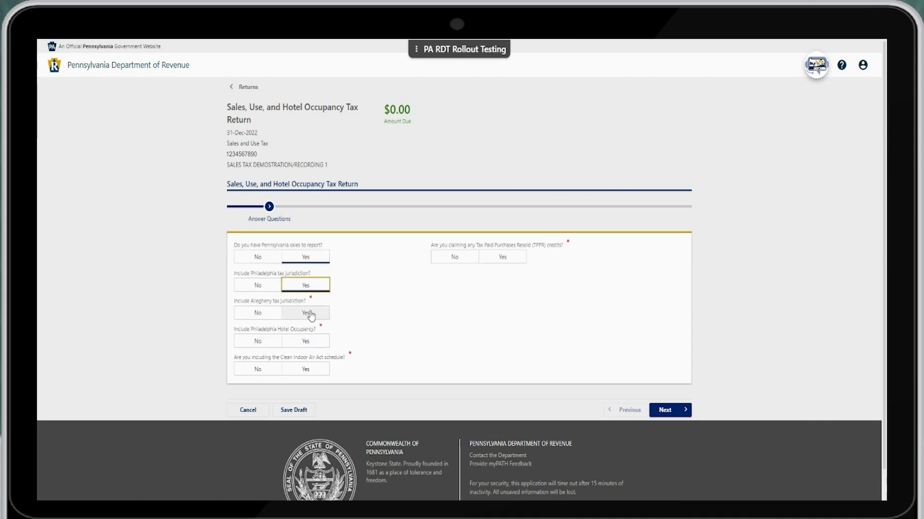
click(308, 315)
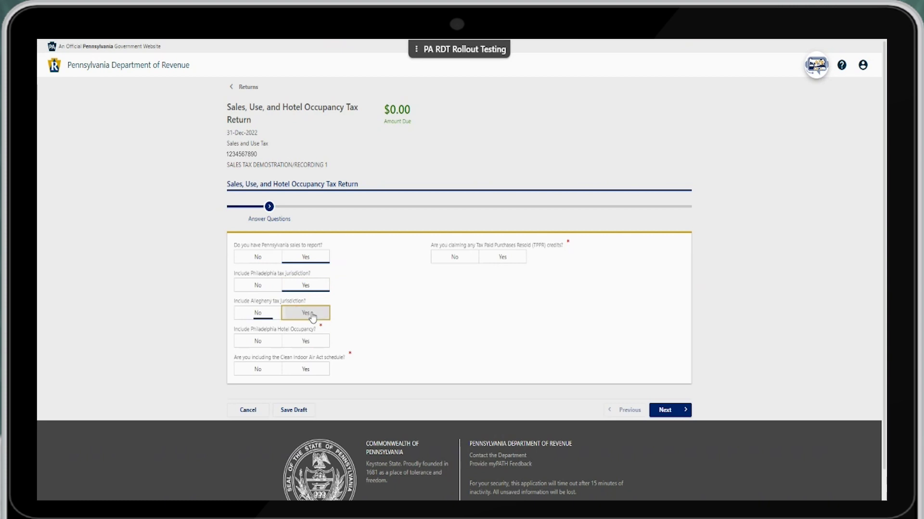
click(315, 343)
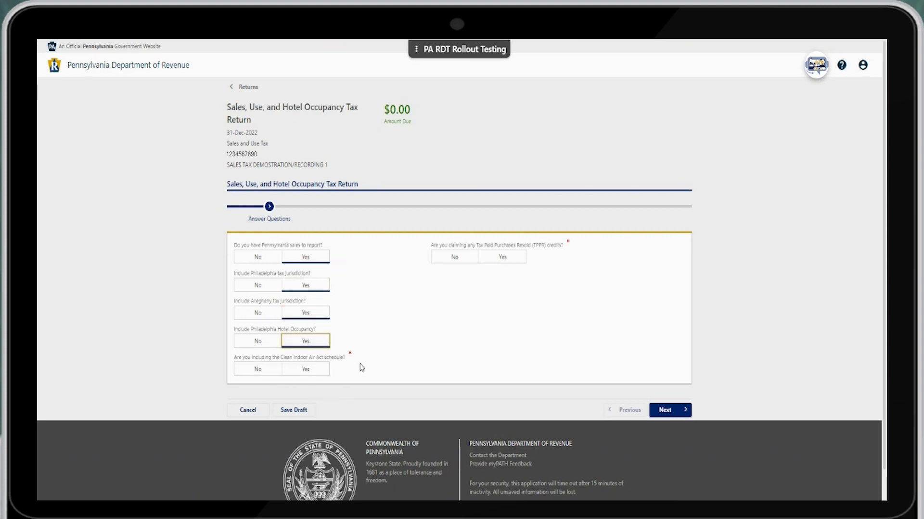
click(316, 372)
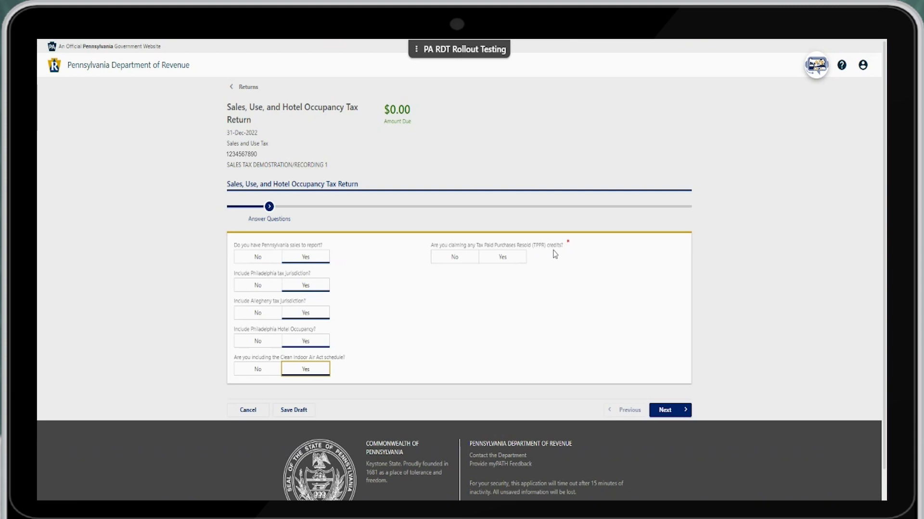
click(510, 262)
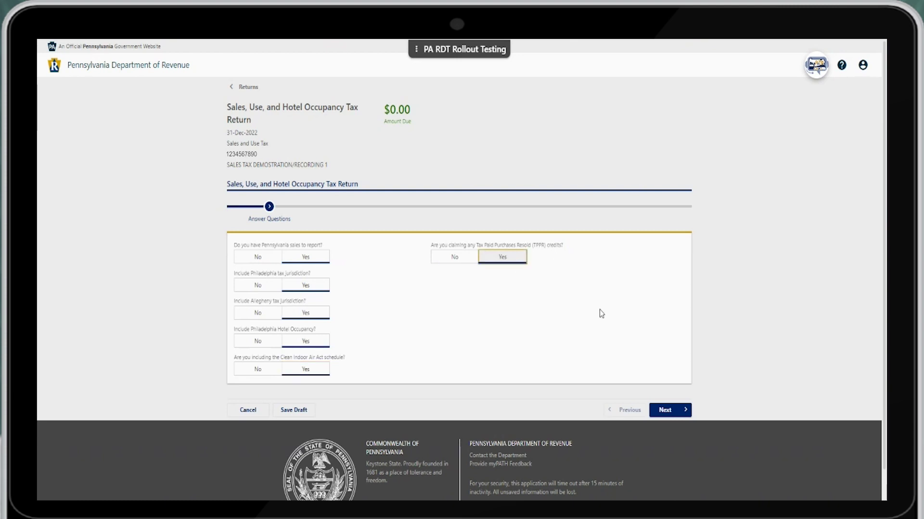
click(679, 413)
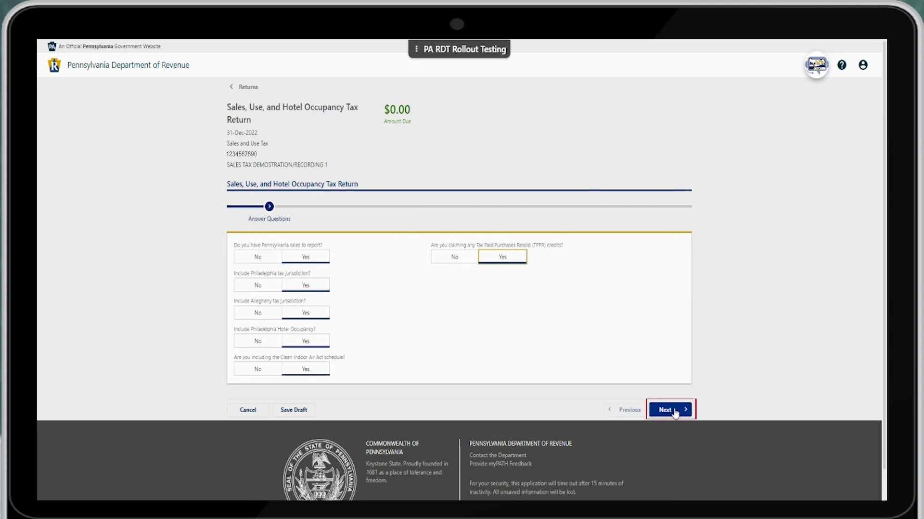
click(679, 412)
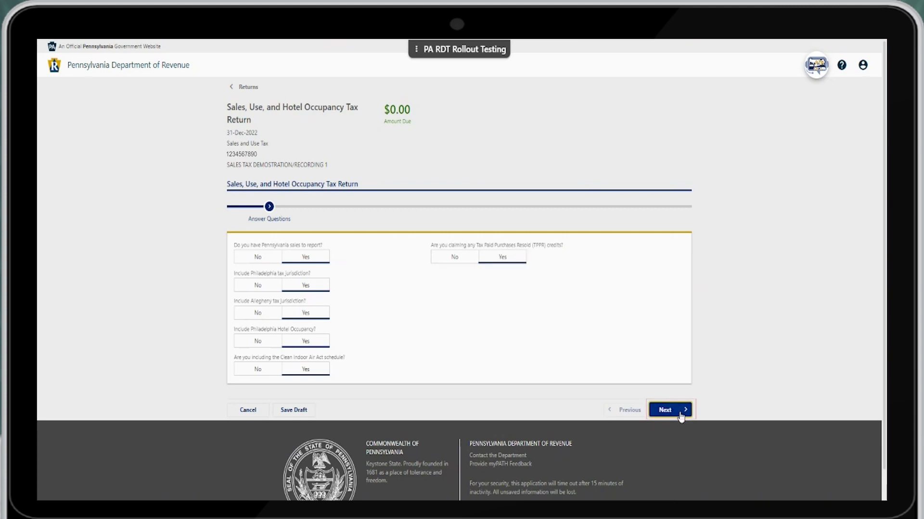
scroll(678, 375, down, 2)
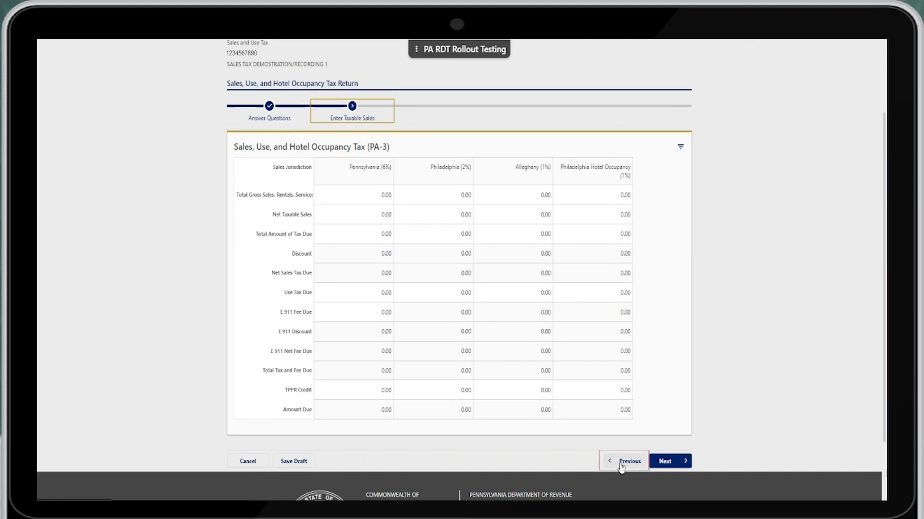
click(271, 114)
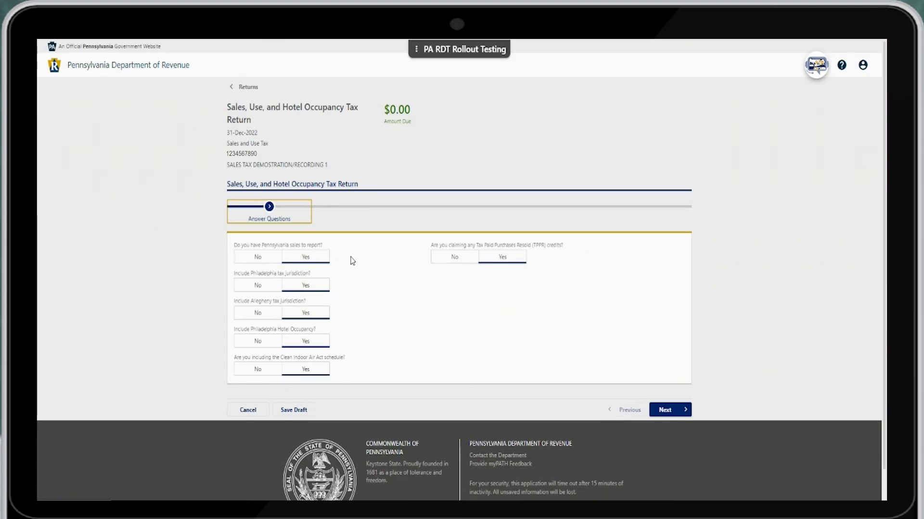
click(673, 410)
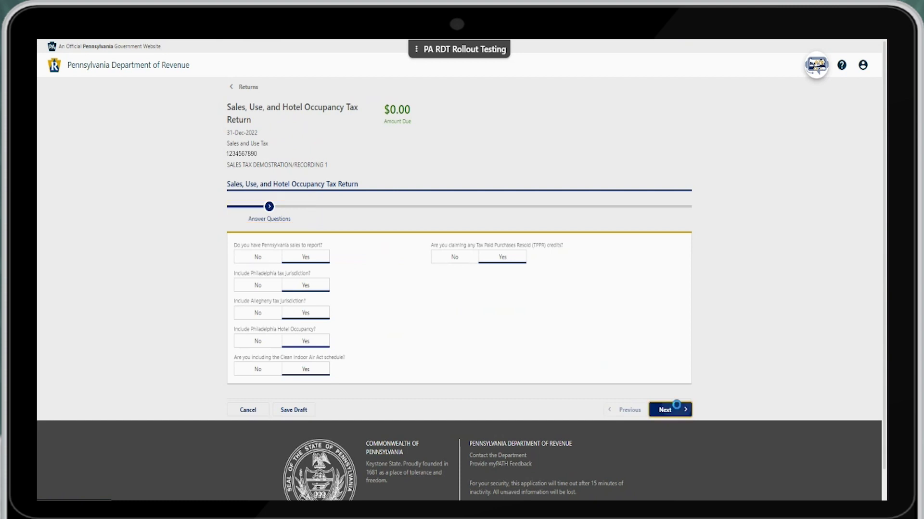
scroll(423, 260, down, 1)
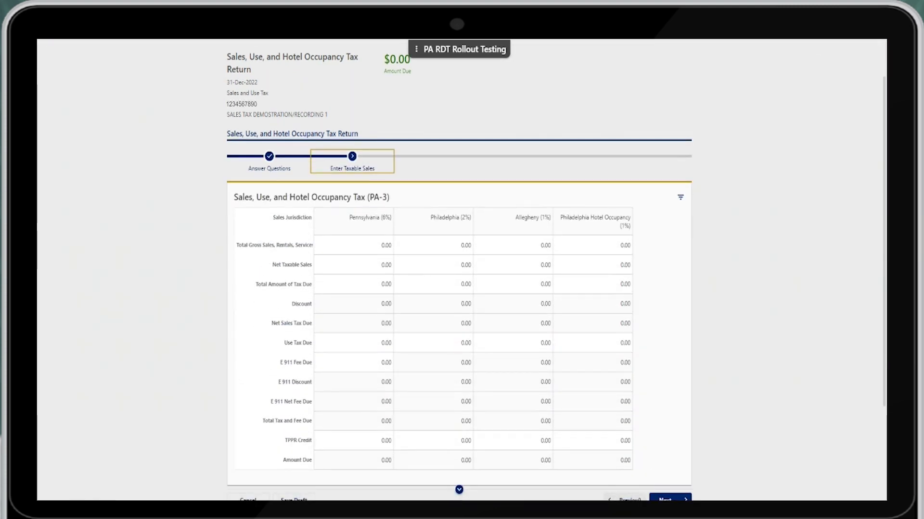
click(625, 500)
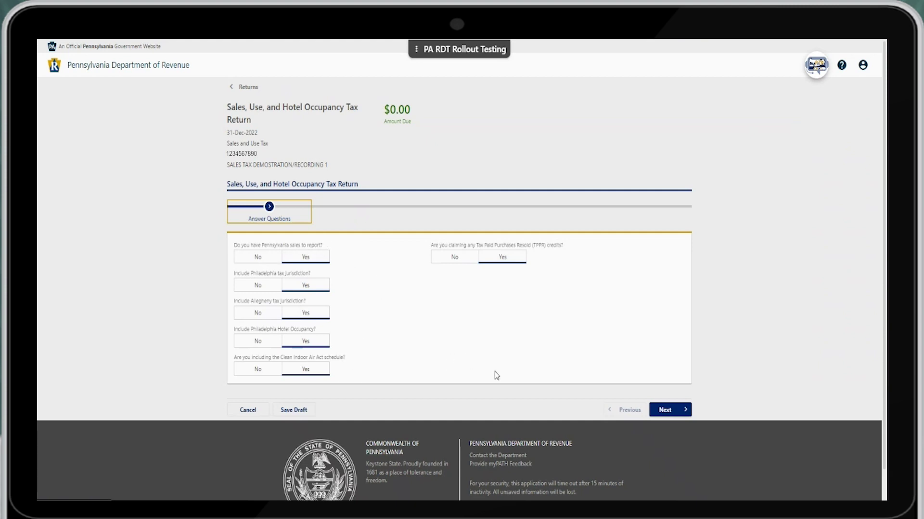
click(677, 413)
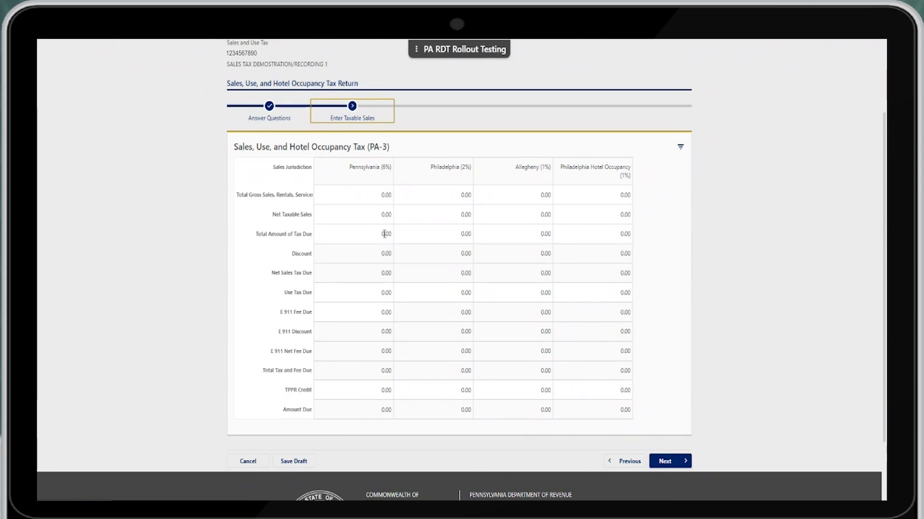
- Enter Pennsylvania gross and net taxable sales of 1,000,000.00 and total tax due of 70,000.00
click(361, 201)
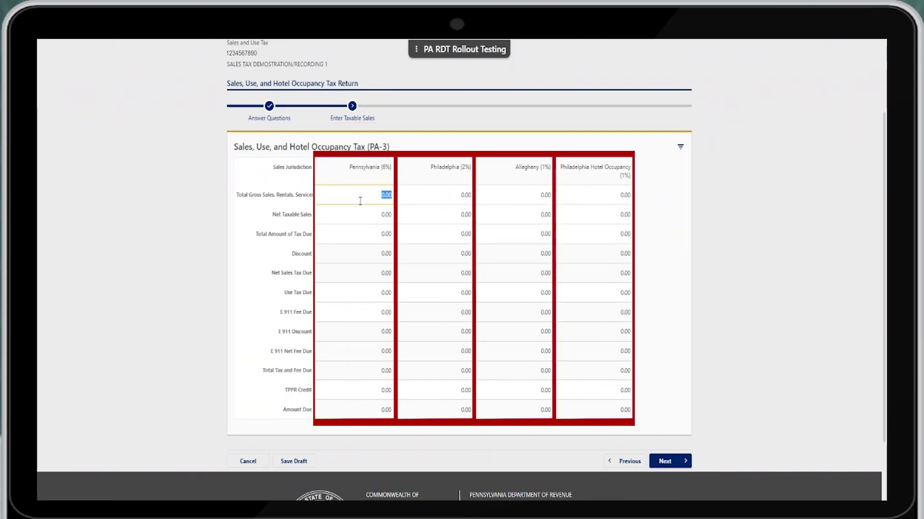
text(100000)
key(Tab)
text(1,000,000)
key(Tab)
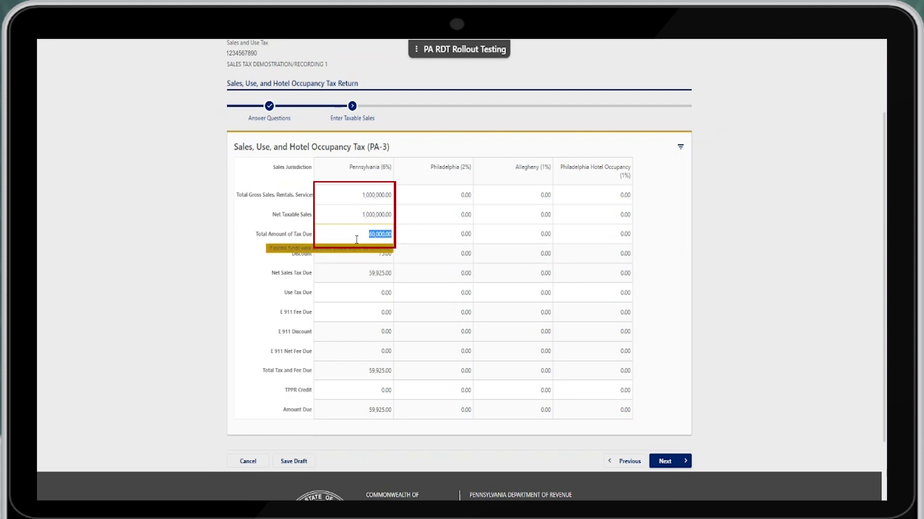
mouse_move(357, 240)
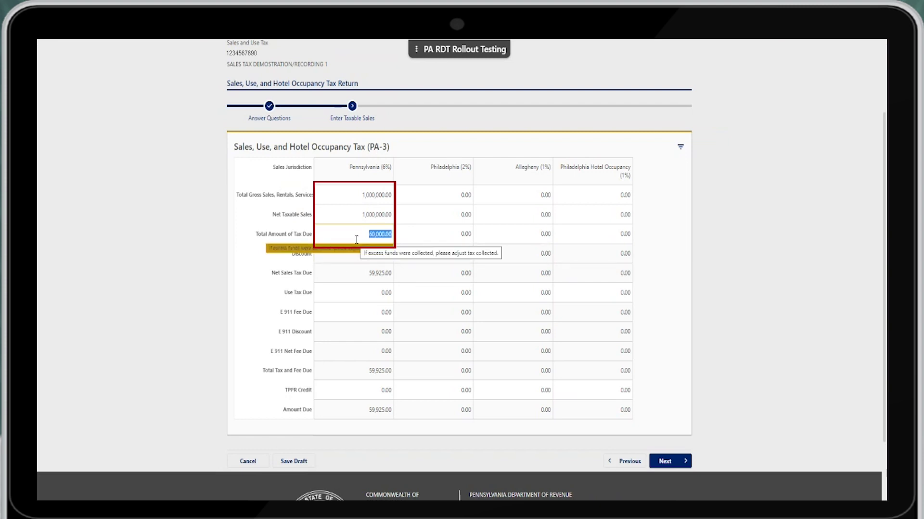
text(70000)
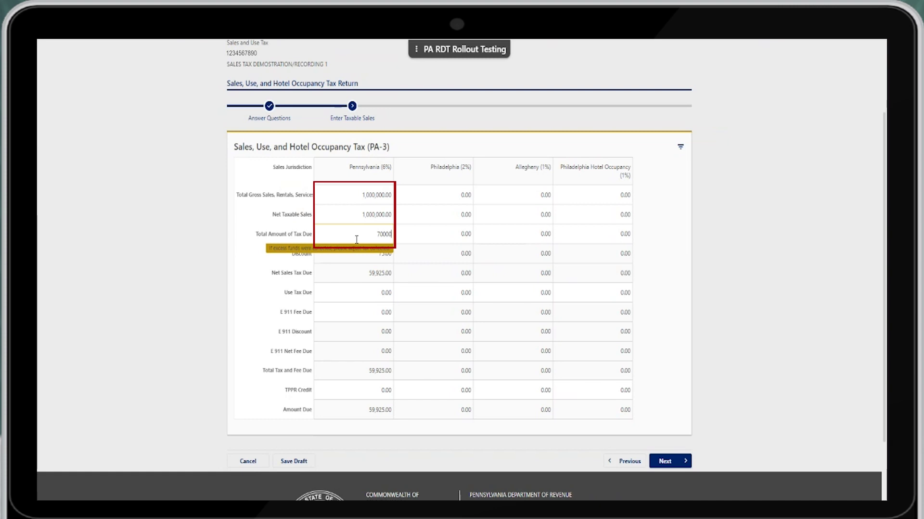
key(Tab)
click(391, 252)
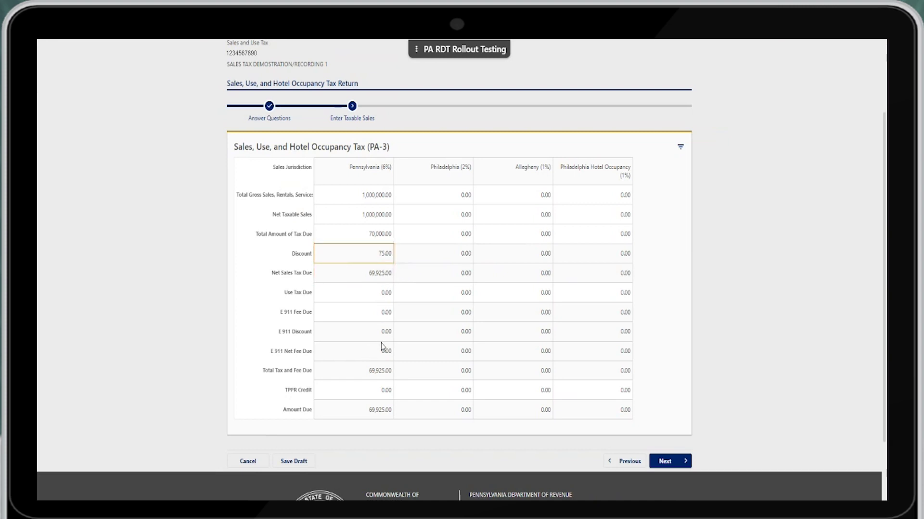
- Enter 1,000.00 each for Pennsylvania's Use Tax Due, E 911 Fee Due and TPPR Credit
click(357, 294)
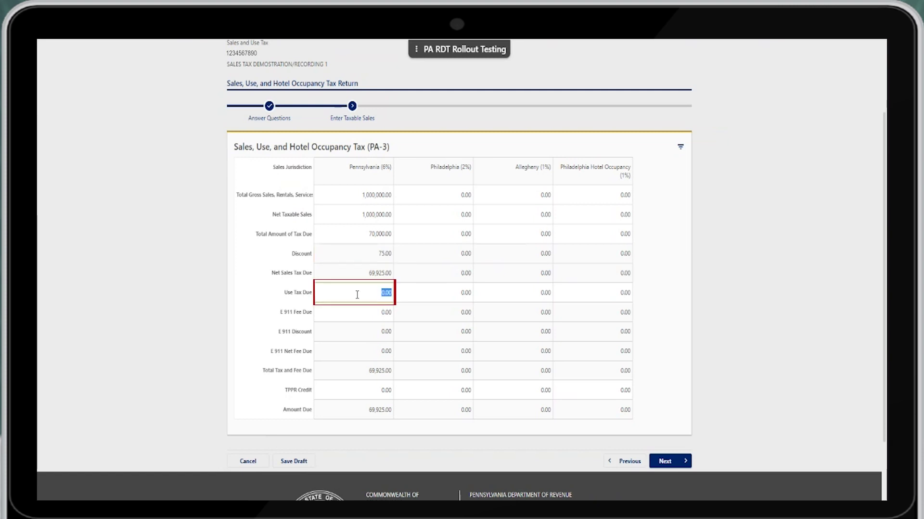
text(1,000)
key(Tab)
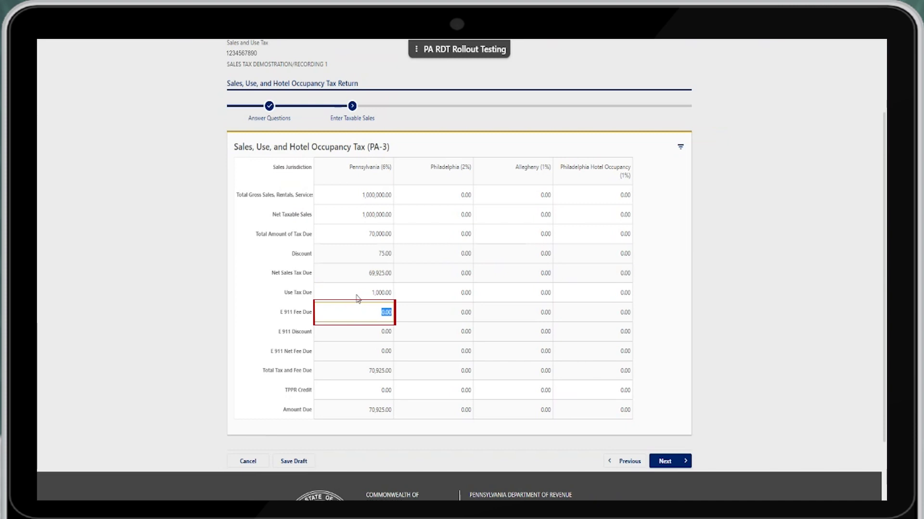
text(1000)
key(Tab)
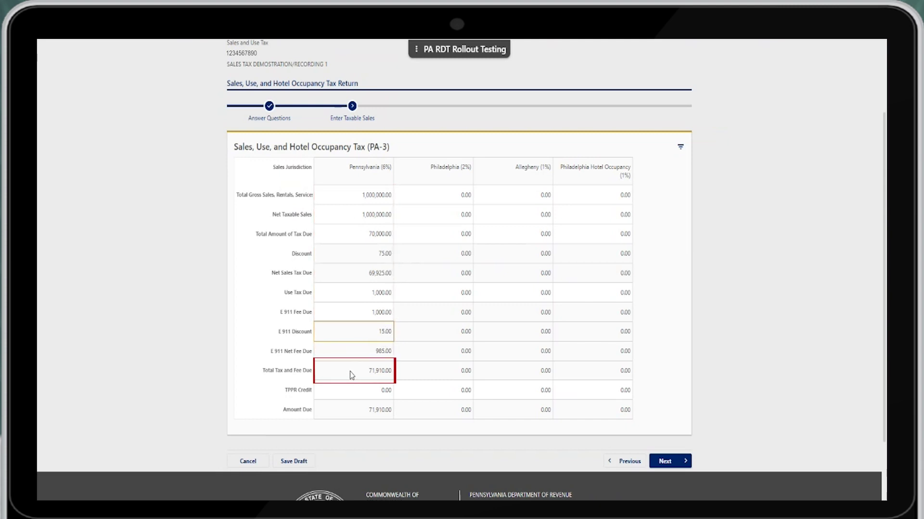
click(368, 392)
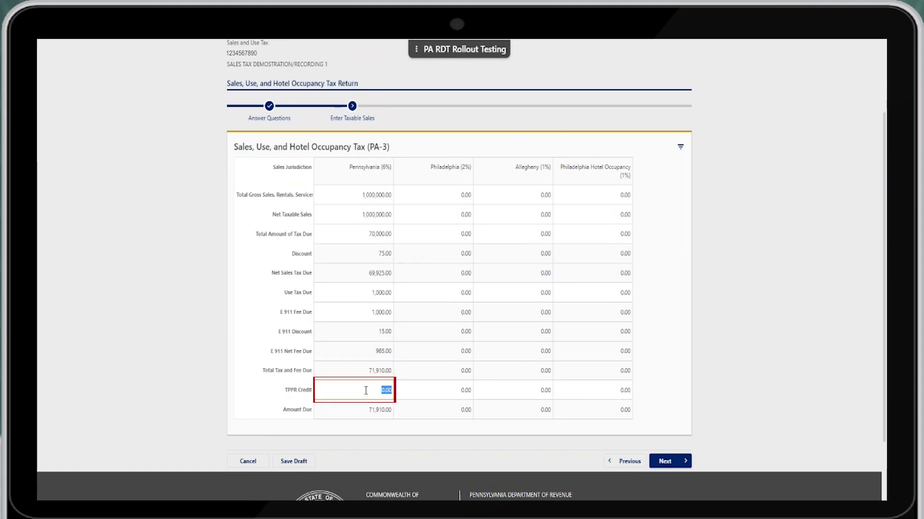
text(1000)
key(Tab)
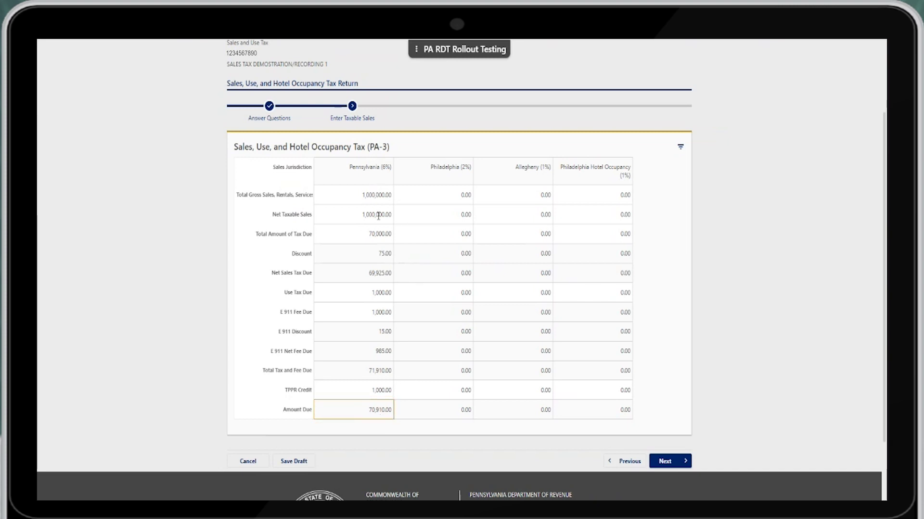
click(440, 194)
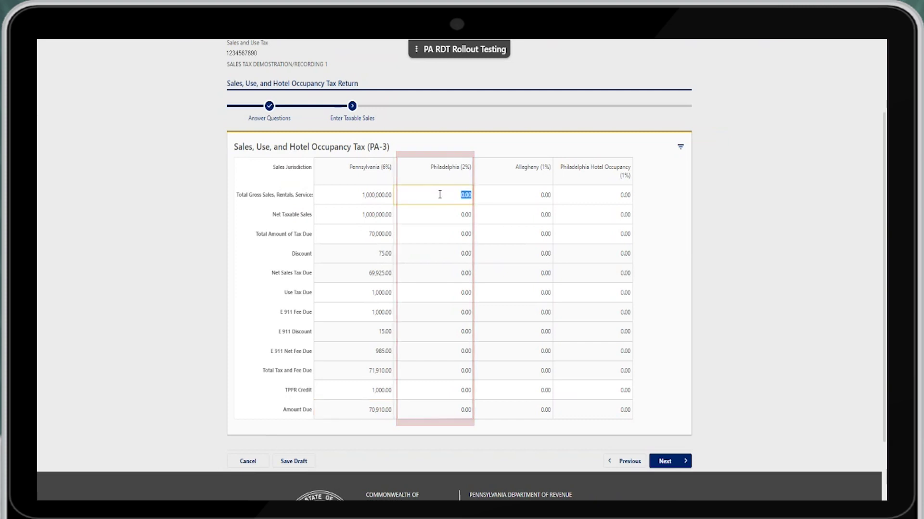
- Enter Philadelphia gross and net taxable sales of 500,000.00 and tax due of 15,000.00
text(500000)
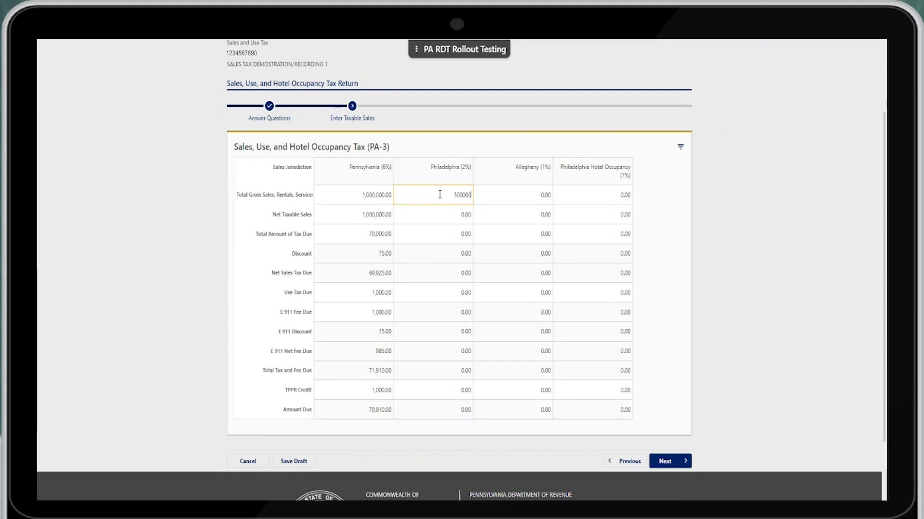
key(Tab)
text(50)
key(Tab)
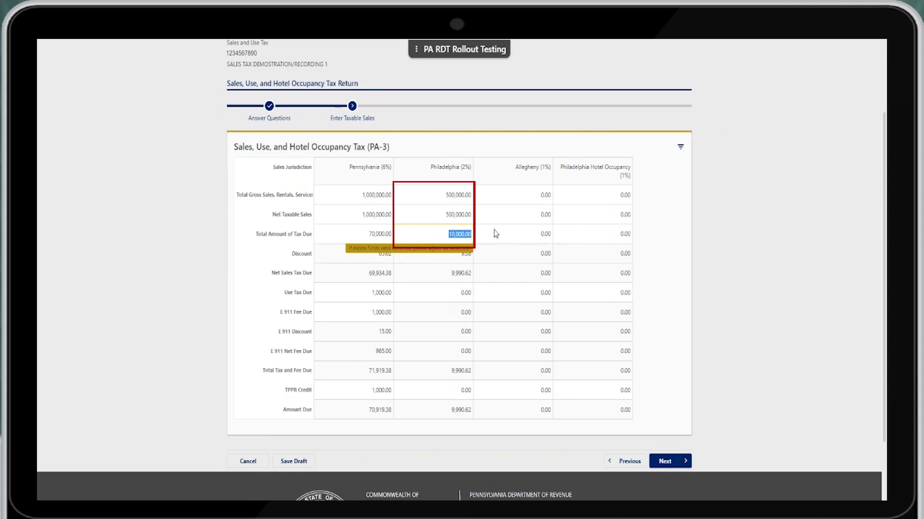
text(15,0)
text(000)
key(Tab)
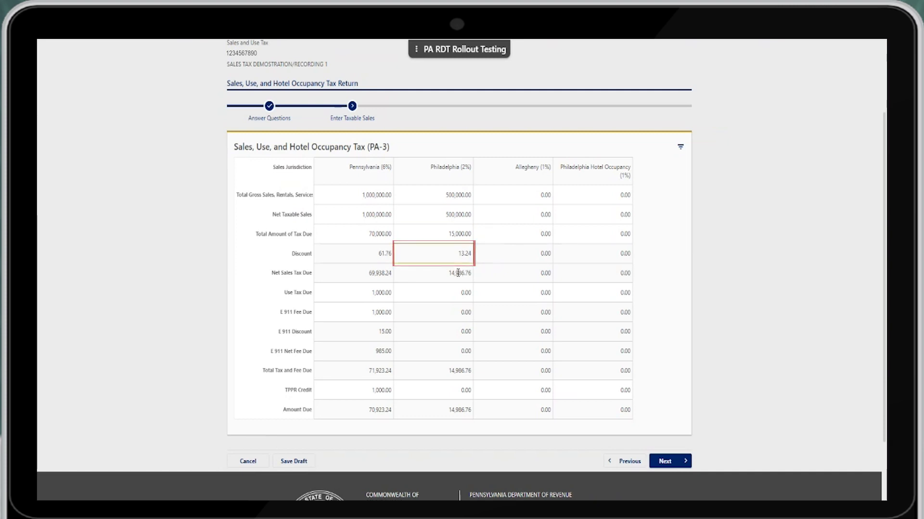
- Enter 1,000.00 for Philadelphia's Use Tax Due and TPPR Credit
click(445, 296)
text(1000)
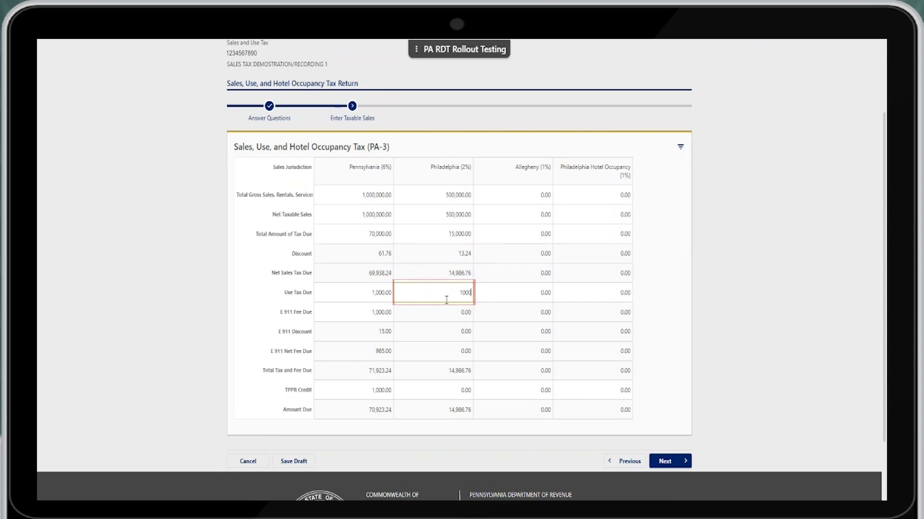
key(Return)
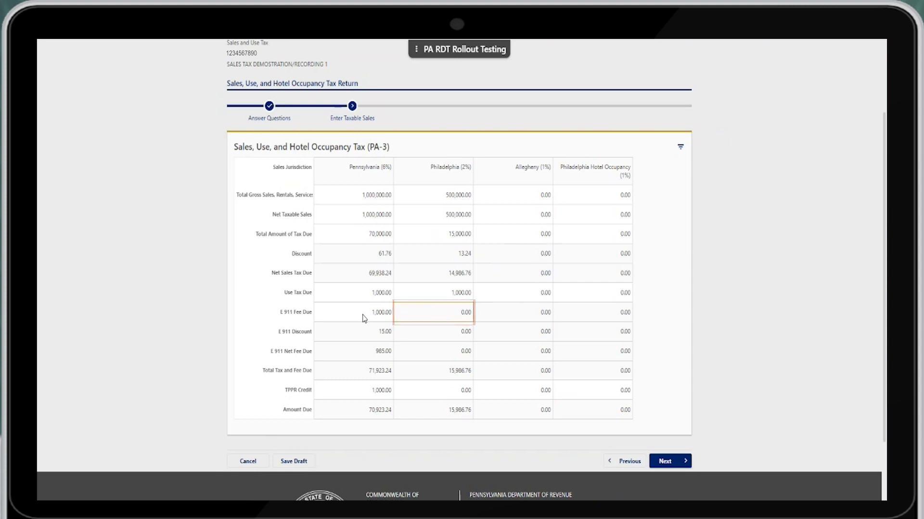
click(524, 314)
click(583, 315)
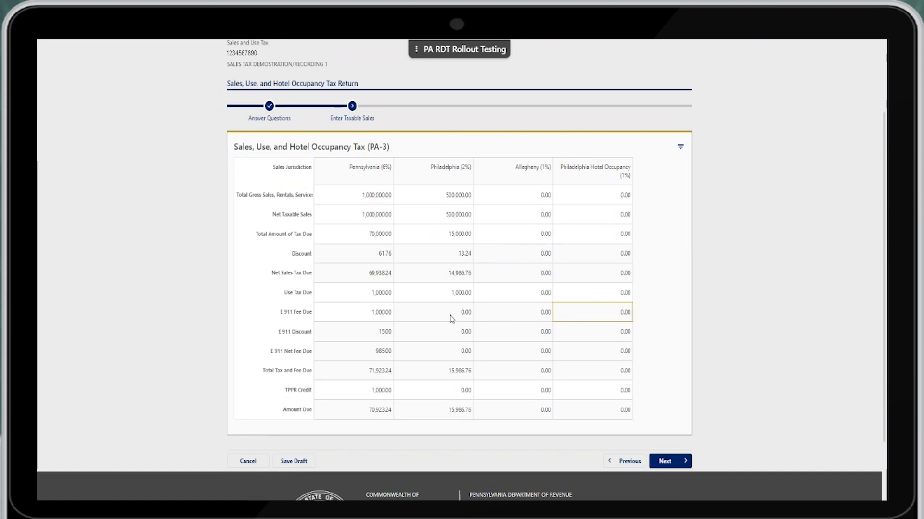
click(442, 358)
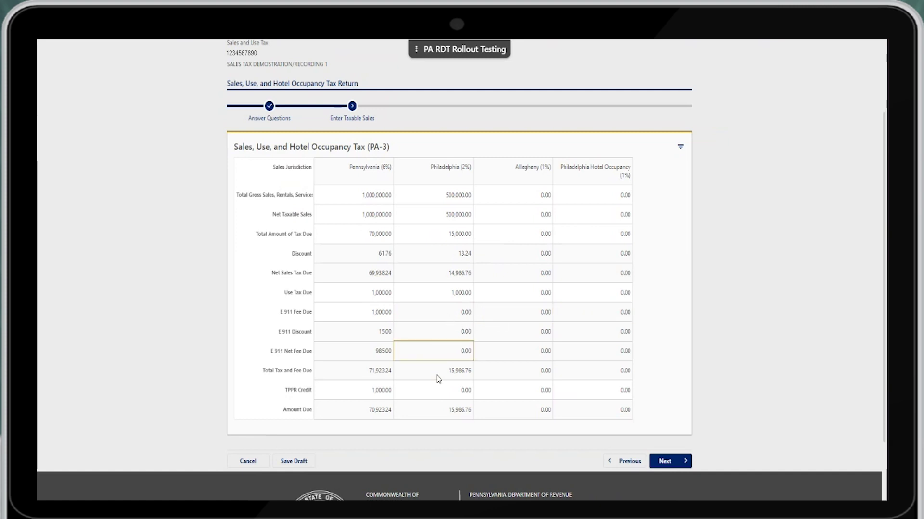
click(442, 394)
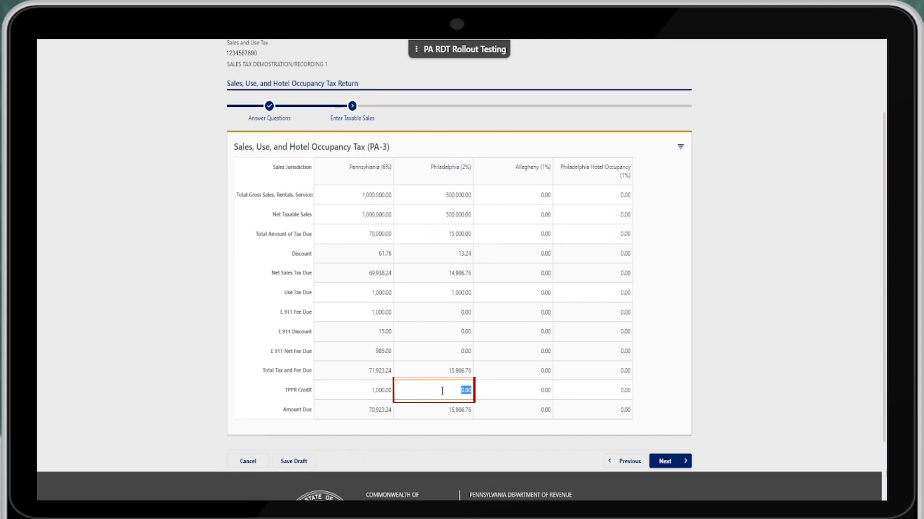
text(1000)
key(Return)
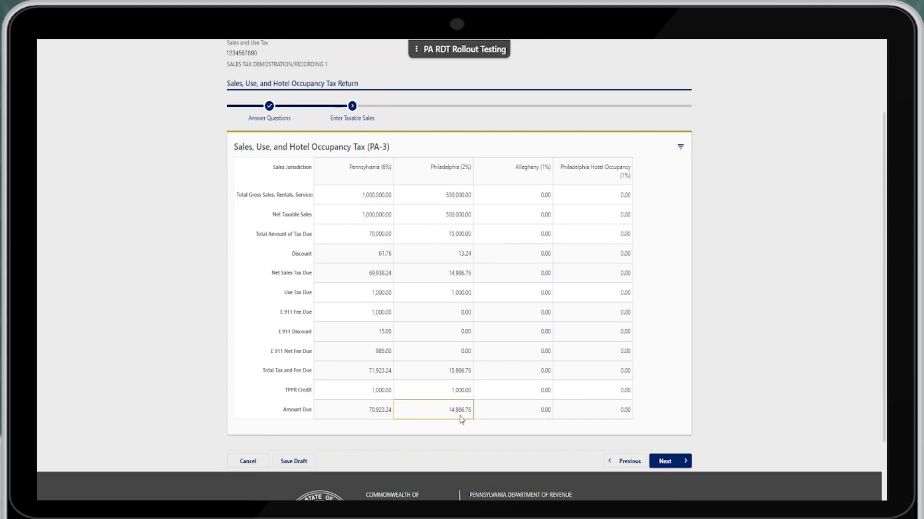
click(519, 196)
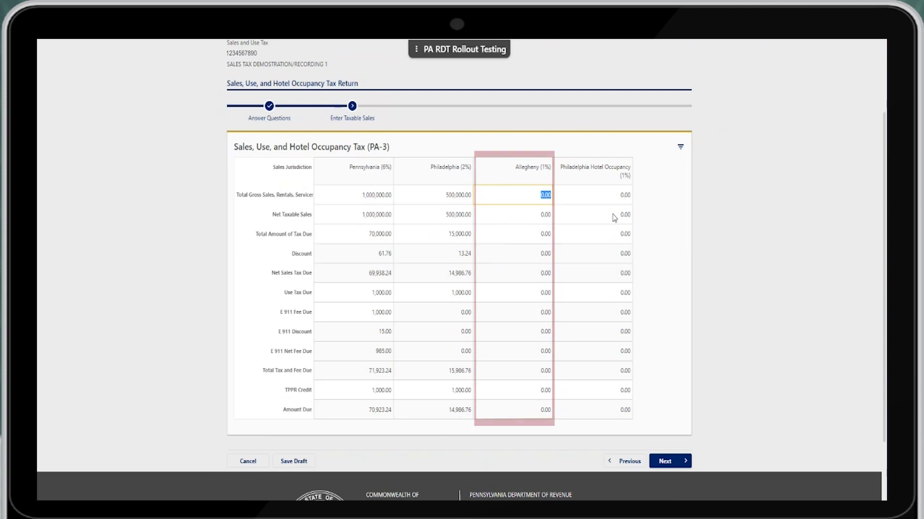
- Enter 250,000.00 Allegheny gross and net taxable sales and accept the calculated tax due
text(250)
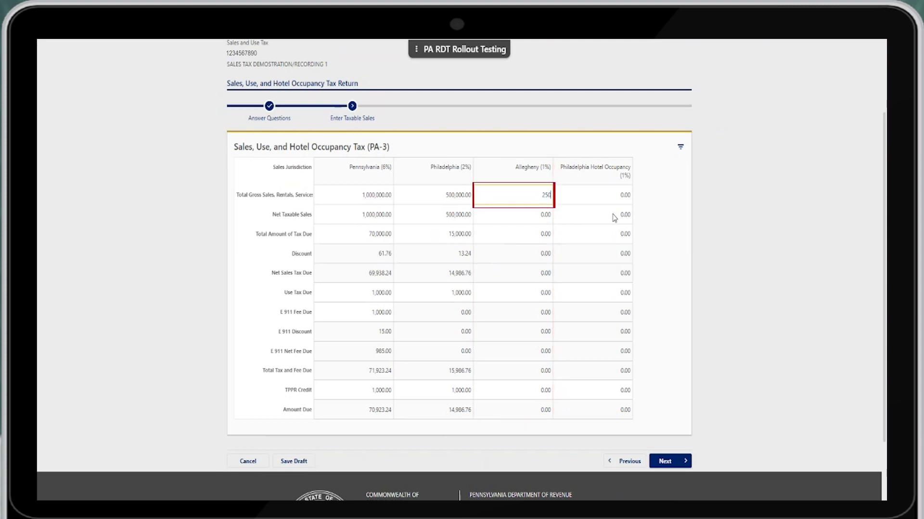
text(,000)
key(Return)
text(250,000)
key(Return)
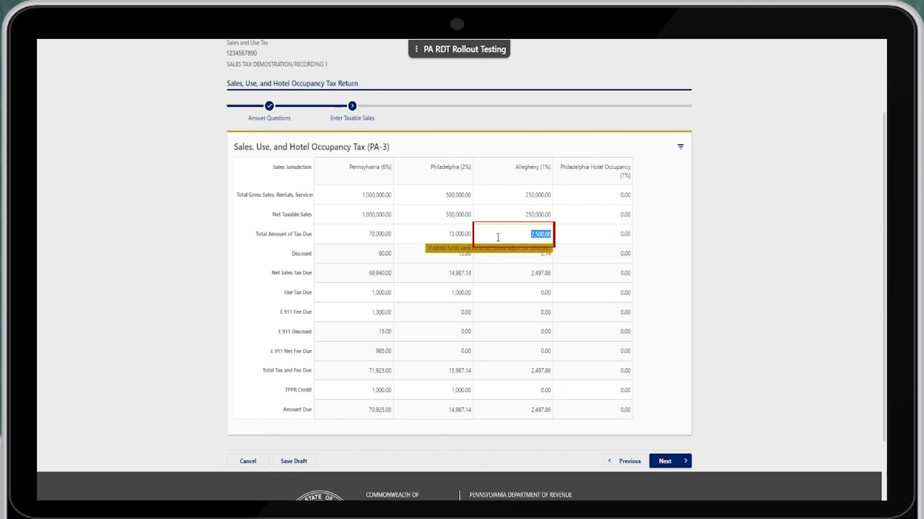
click(511, 259)
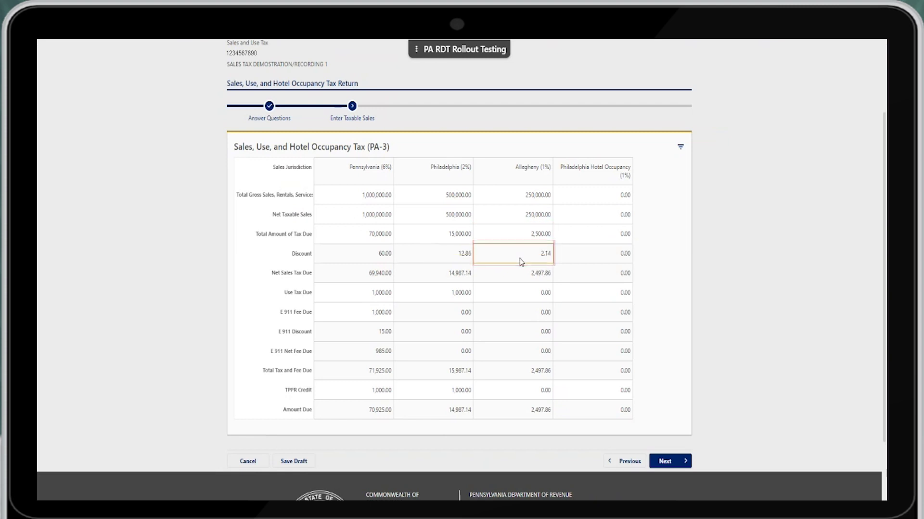
- Enter 1,000.00 for Allegheny's Use Tax Due and TPPR Credit
click(510, 296)
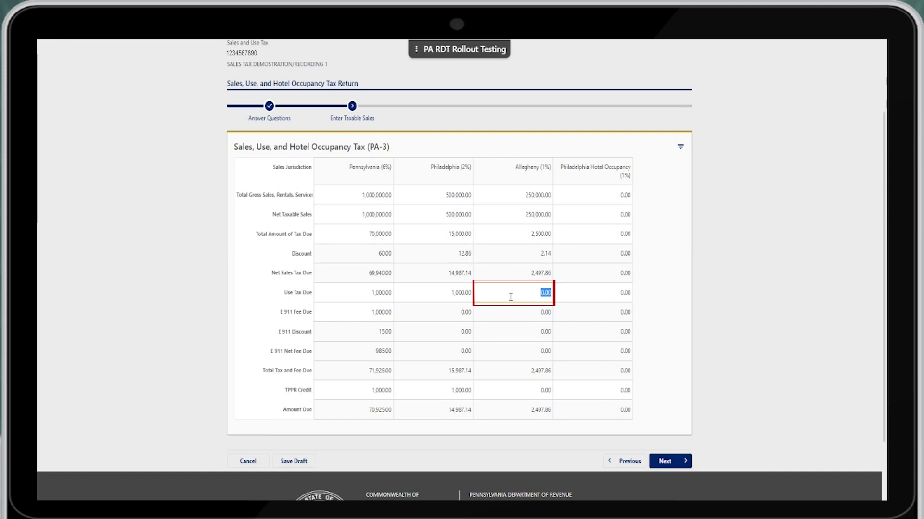
text(1000)
key(Return)
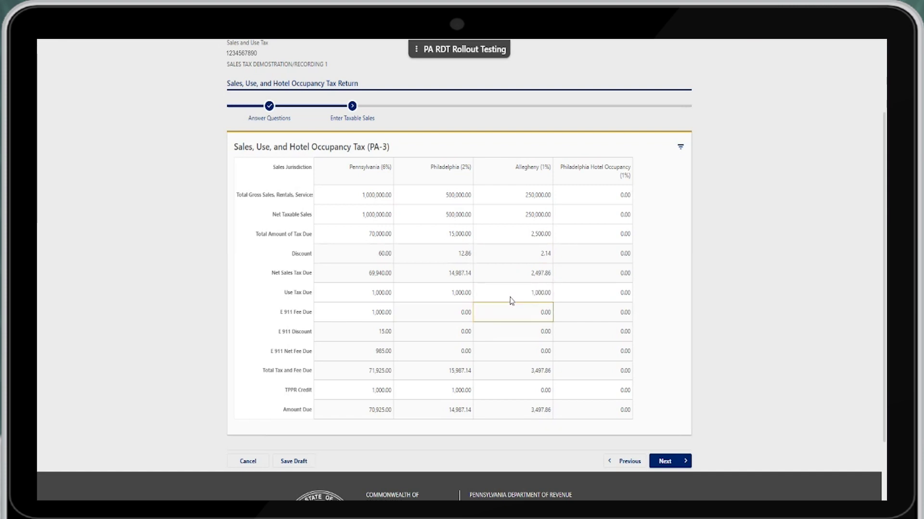
key(Down)
key(Down)
key(Down)
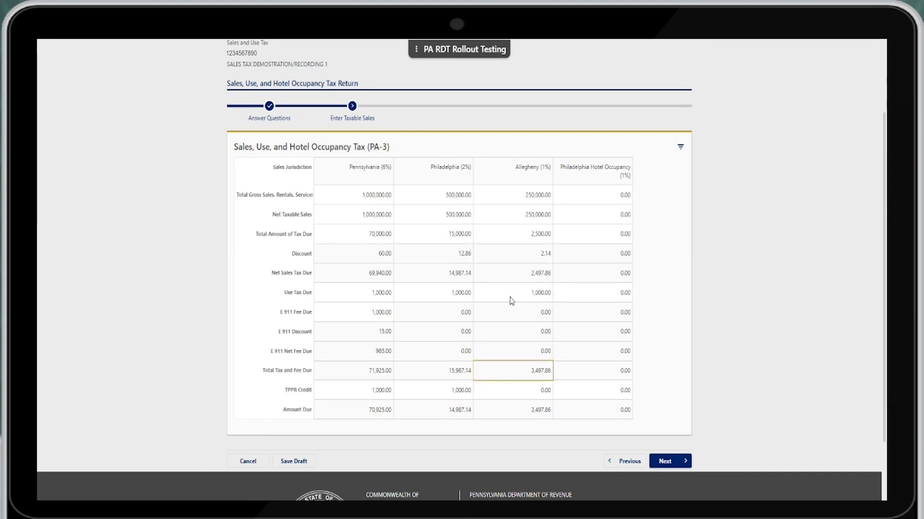
click(520, 392)
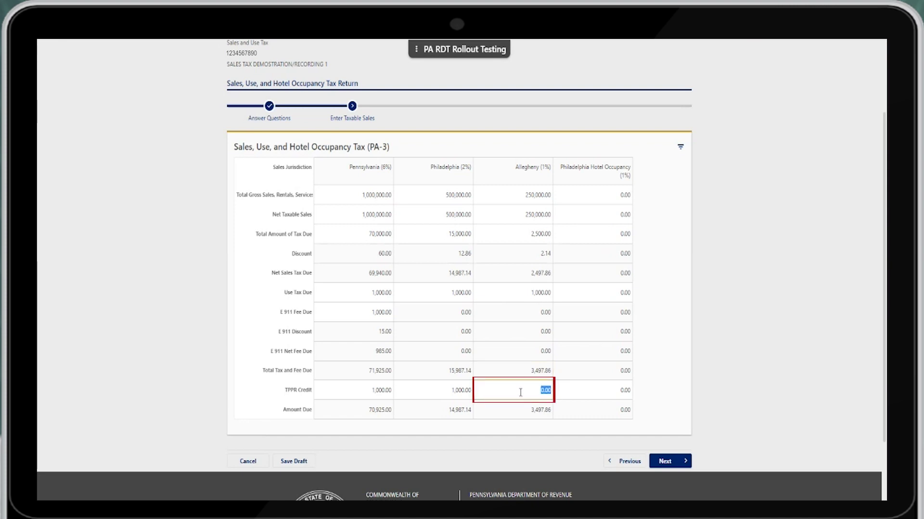
text(1,000)
key(Return)
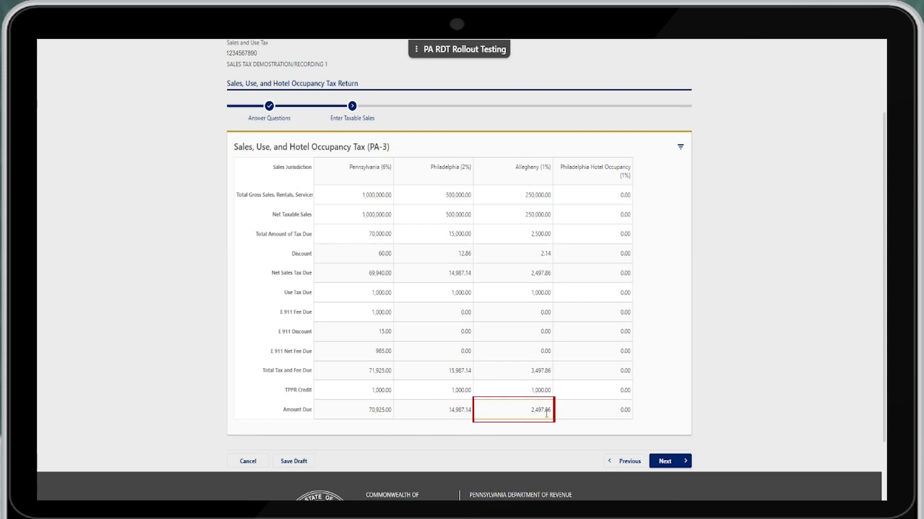
click(599, 202)
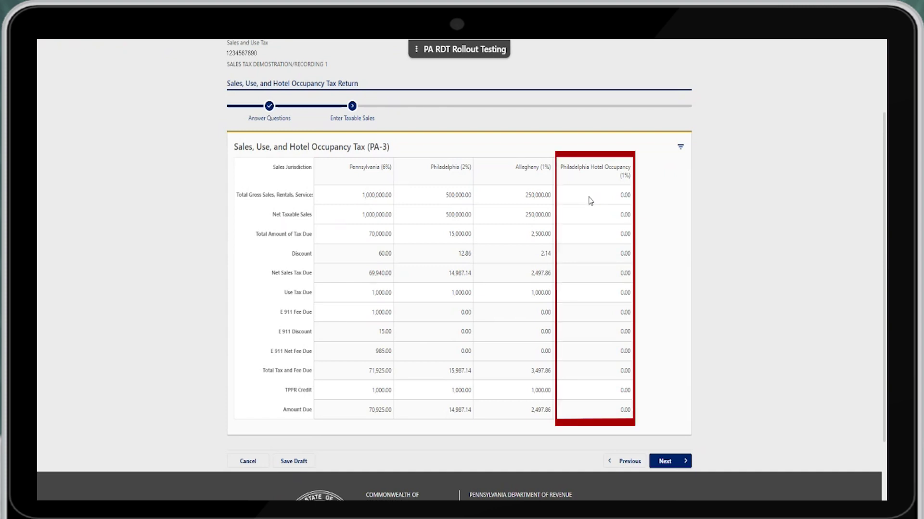
- Enter Hotel Occupancy gross and net taxable sales of 250,000.00 and replace tax due with 3,000.00
click(589, 198)
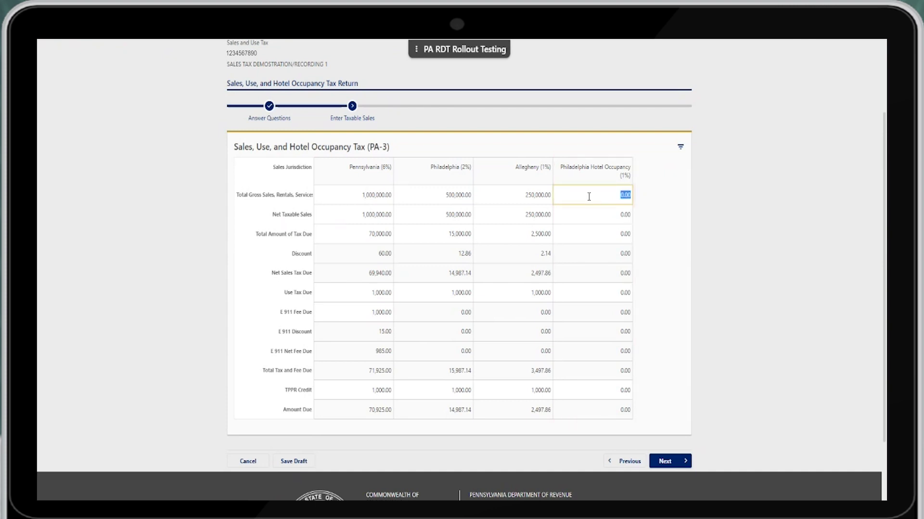
text(2)
text(50,000.0)
key(Tab)
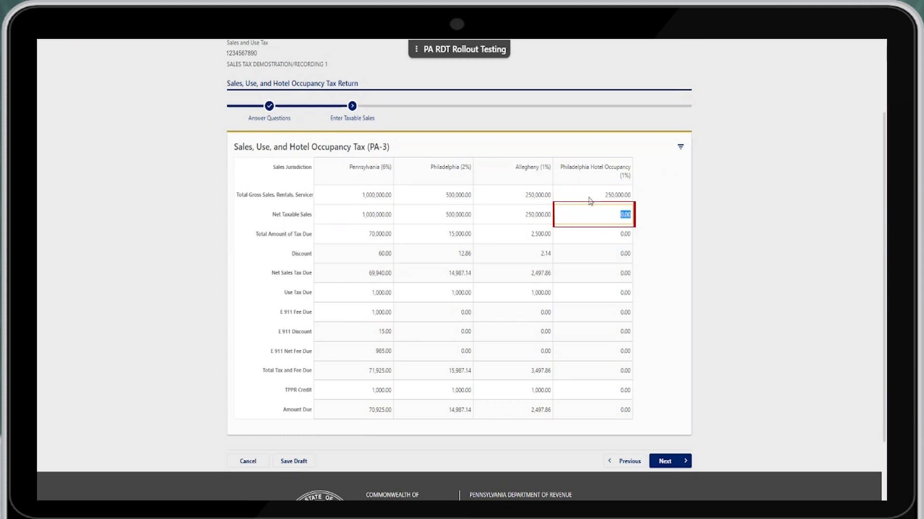
text(250,000)
key(Tab)
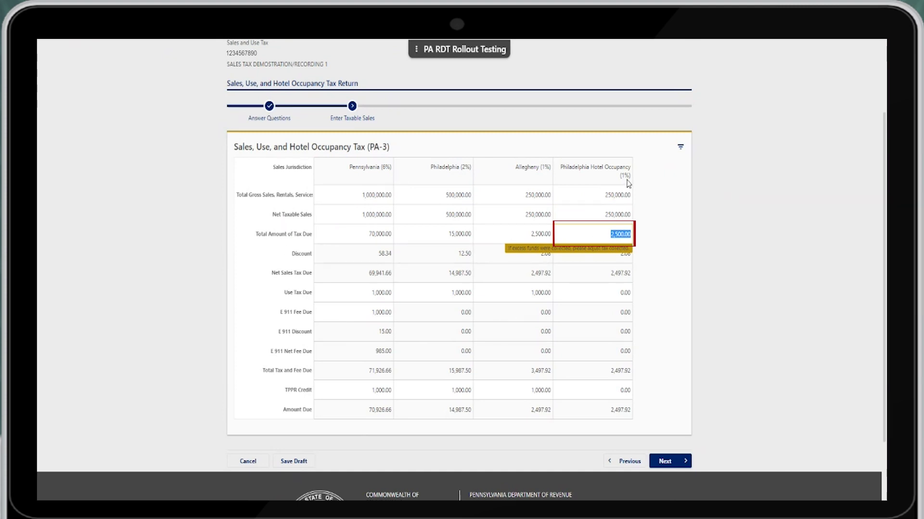
click(590, 235)
key(Delete)
key(Delete)
key(Delete)
key(Delete)
key(Delete)
key(Delete)
key(Delete)
text(3,000)
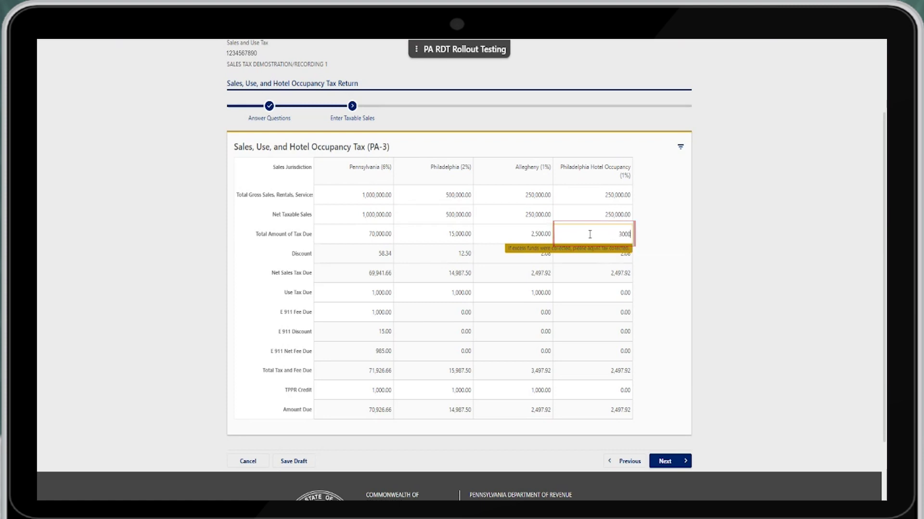
key(Tab)
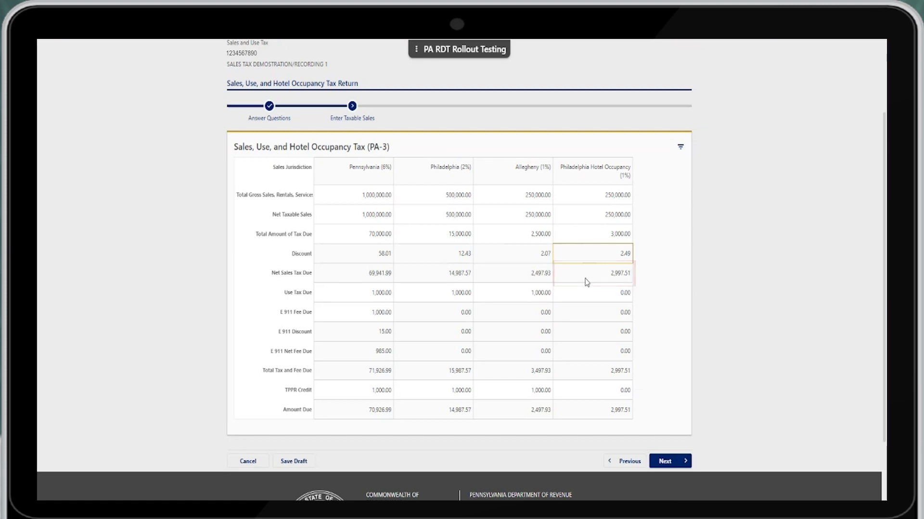
- Enter 1,000.00 for the Hotel Occupancy Use Tax Due and TPPR Credit
click(582, 297)
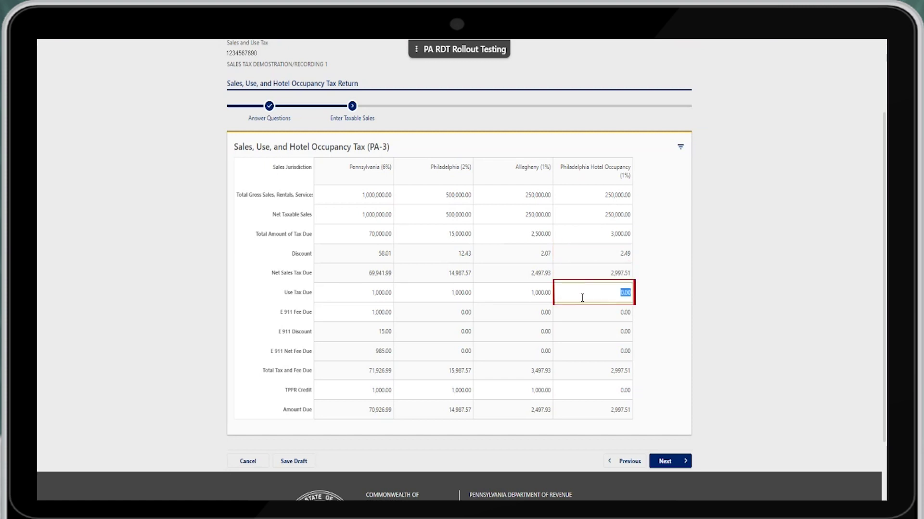
text(1,0)
text(000)
click(591, 312)
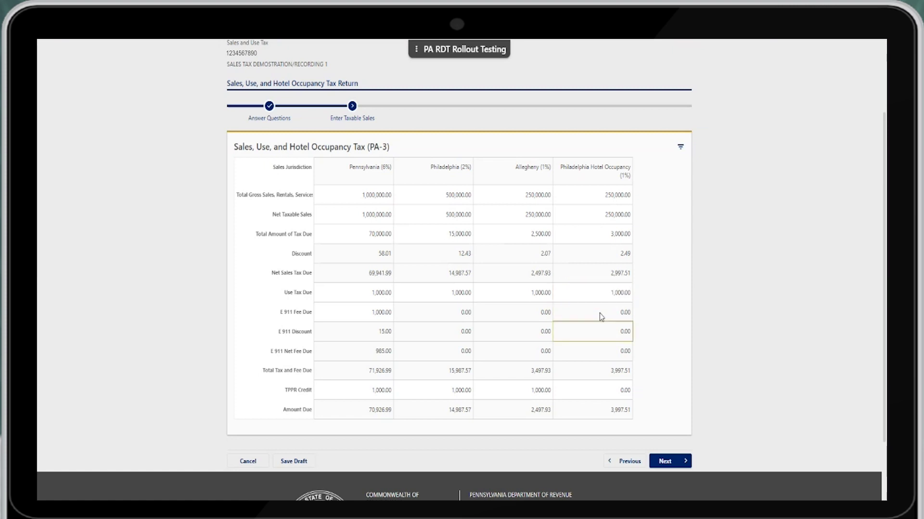
key(Tab)
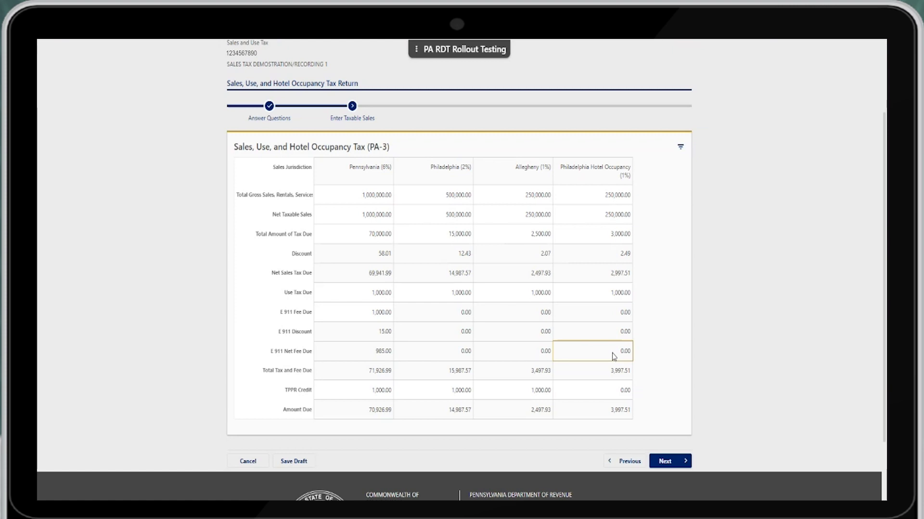
click(610, 391)
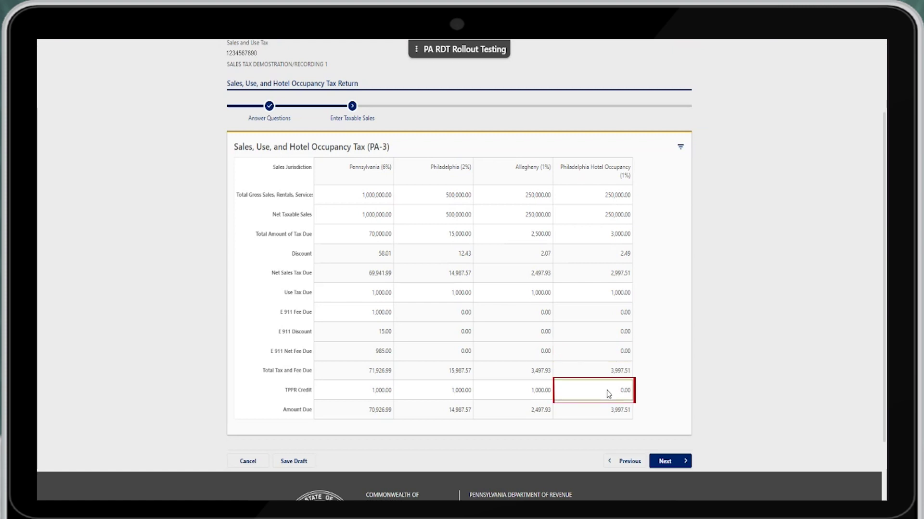
text(1000)
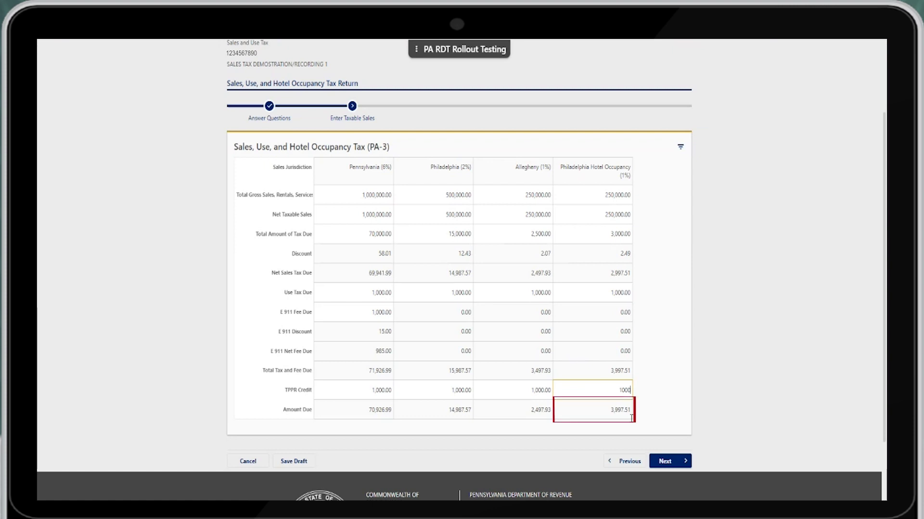
click(613, 423)
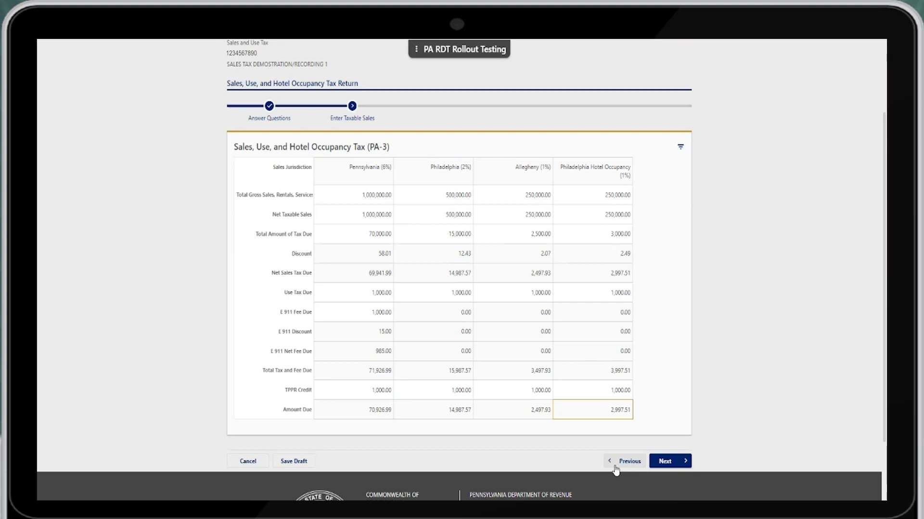
- Save the 31-Dec-2022 return as a draft and choose Finish Later to leave it
click(300, 465)
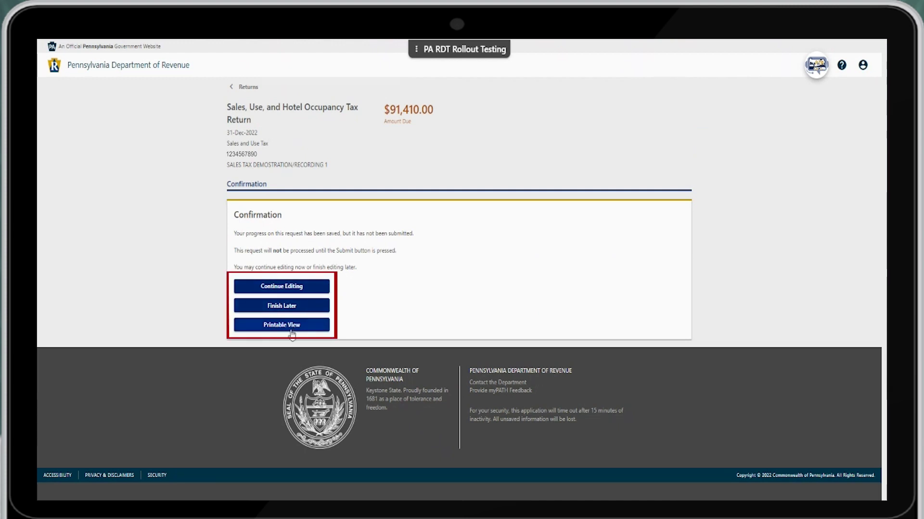
click(287, 288)
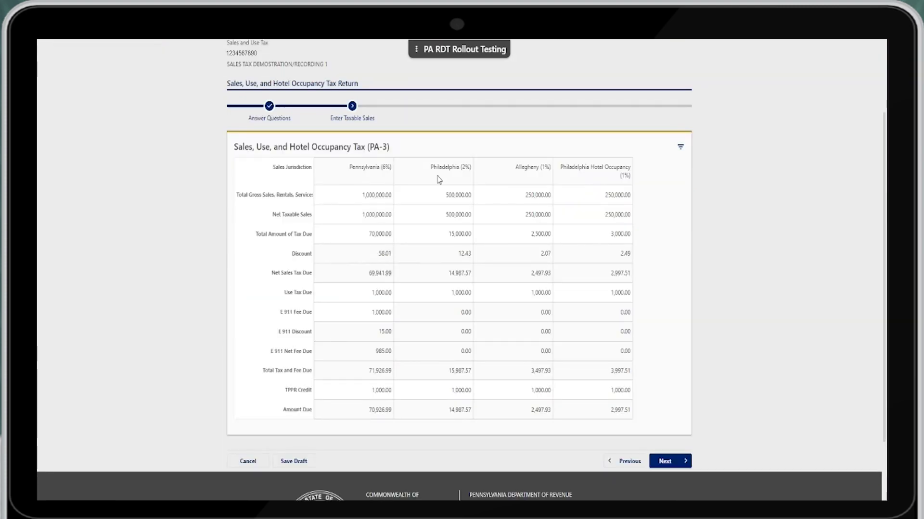
click(312, 465)
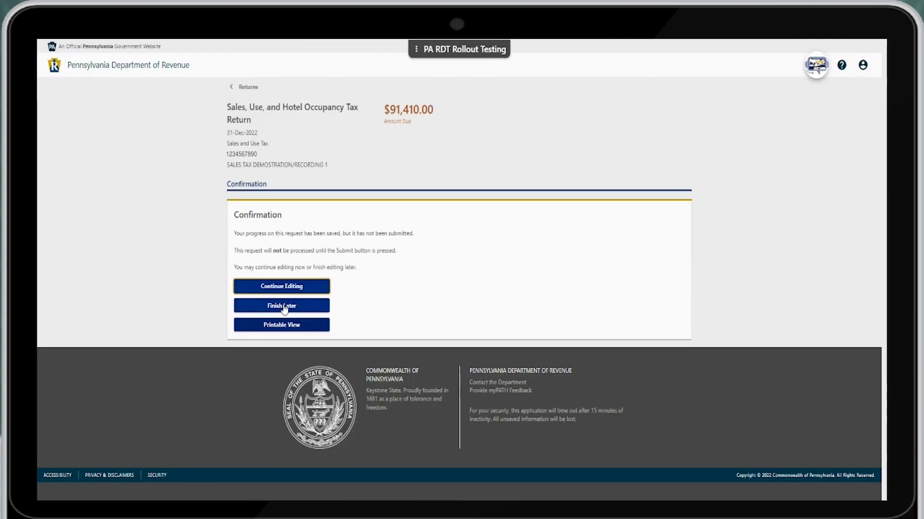
click(283, 308)
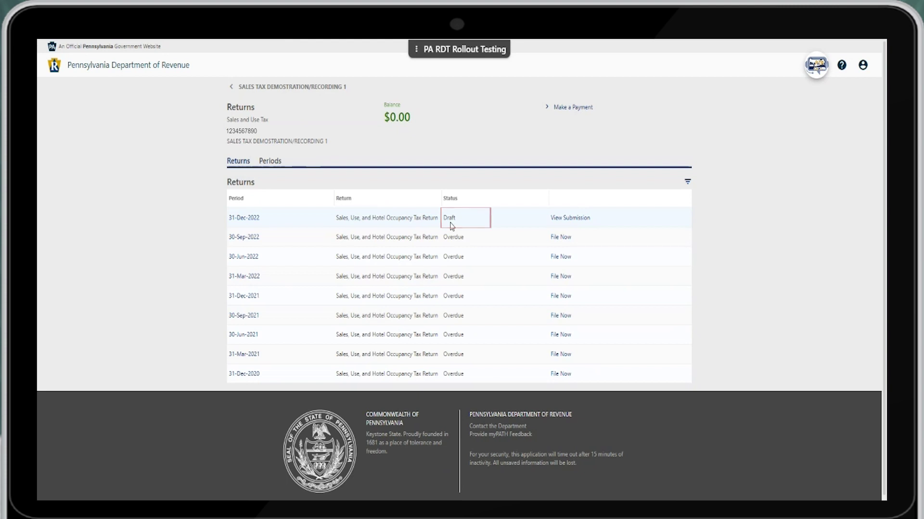
- Reopen the draft 31-Dec-2022 return for editing and advance past the taxable sales table
click(567, 218)
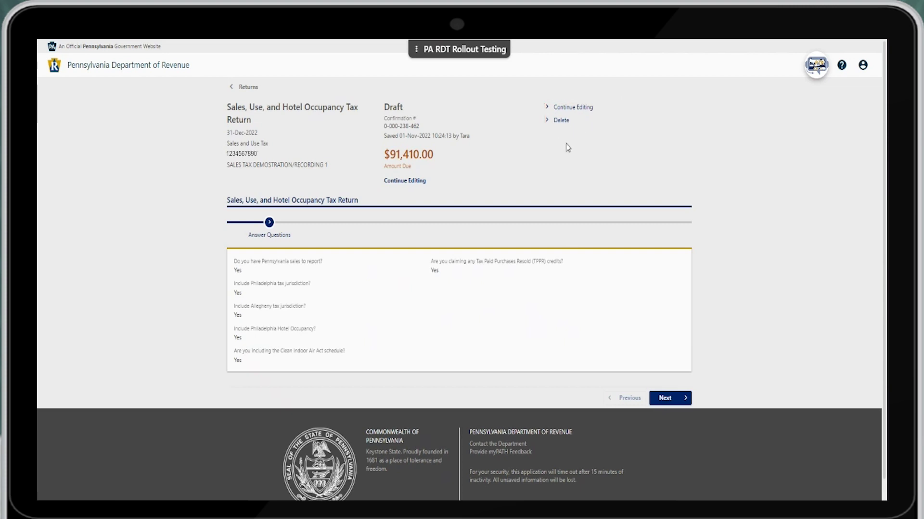
click(572, 108)
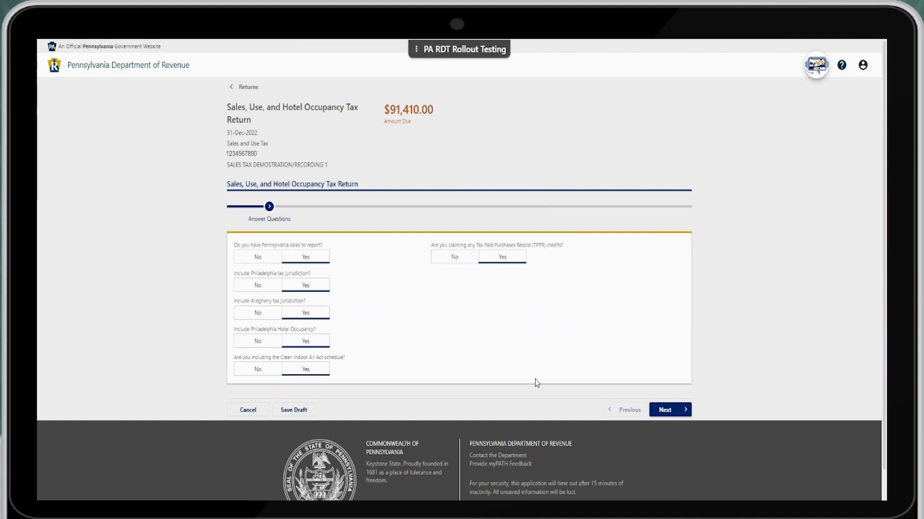
click(673, 414)
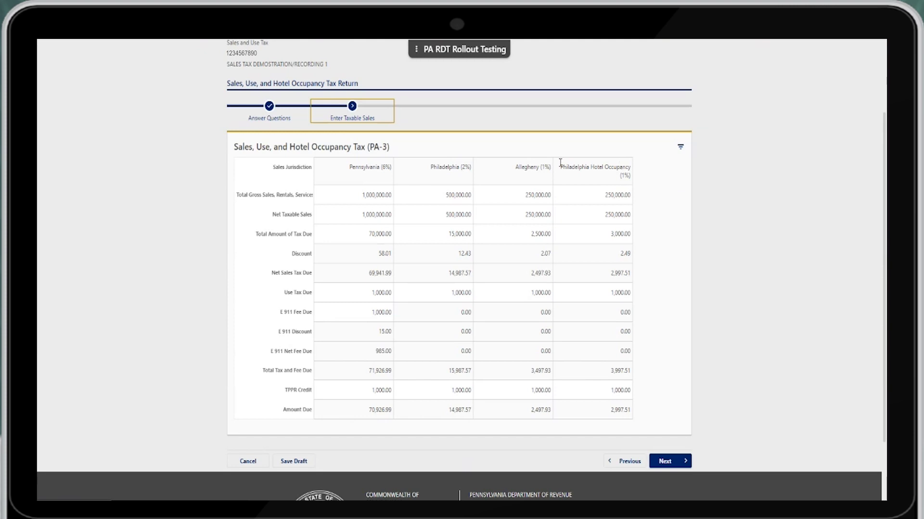
click(681, 471)
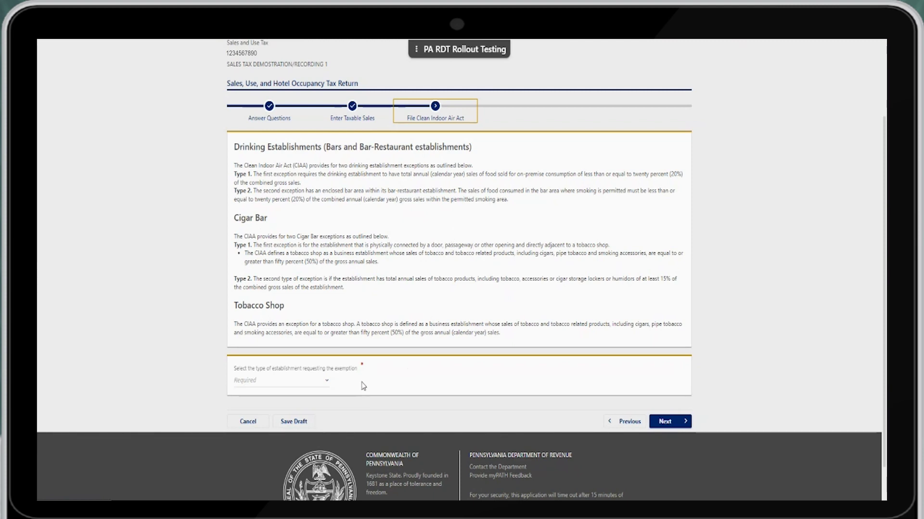
- Choose Drinking Establishment (Type 2 Bar-Restaurant) with 1,000,000.00 gross, 100,000.00 food and 100,000.00 on-premises food sales
click(328, 381)
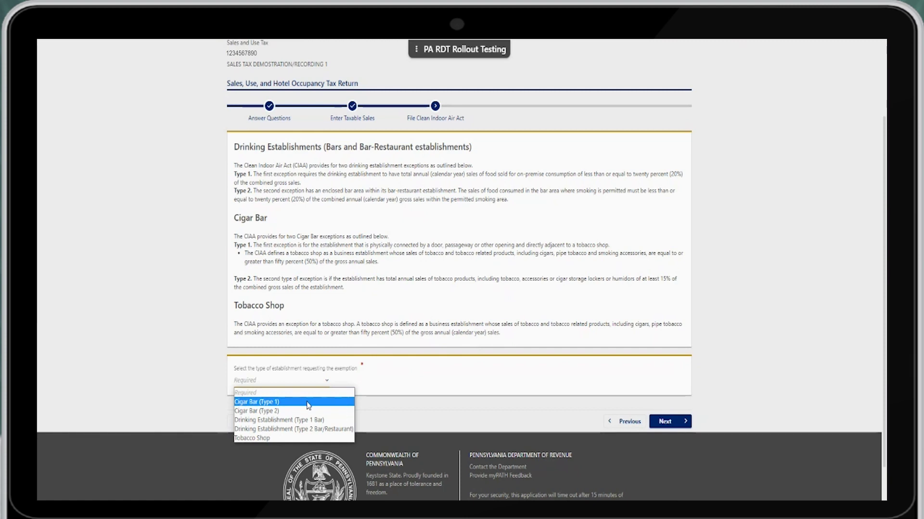
click(324, 433)
click(284, 411)
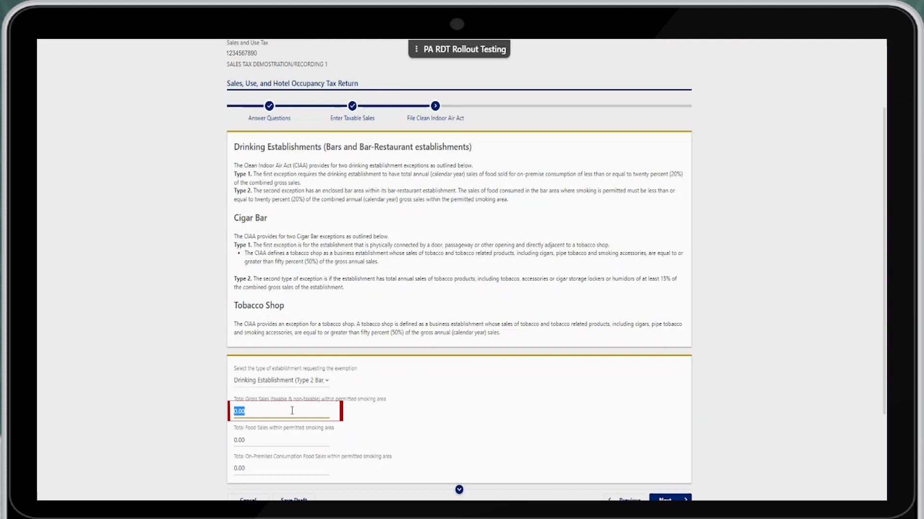
text(1,000,000)
key(Tab)
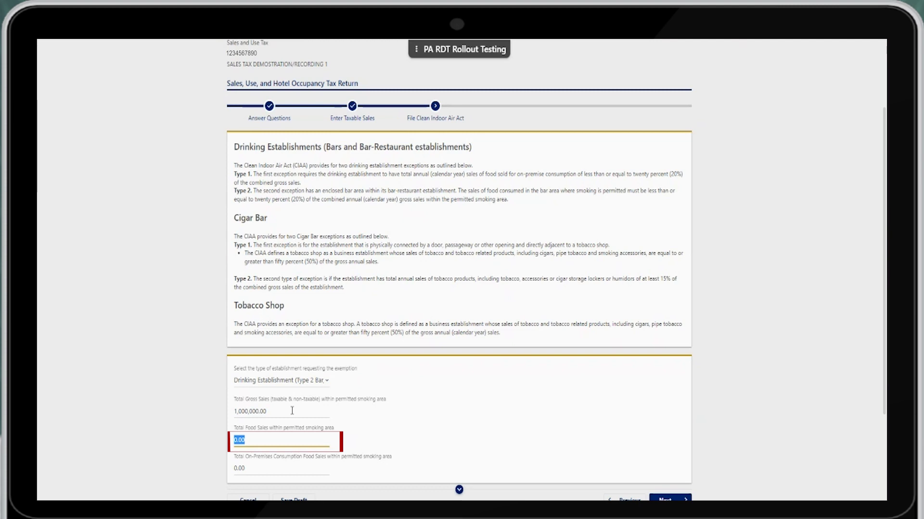
text(100,000)
key(Tab)
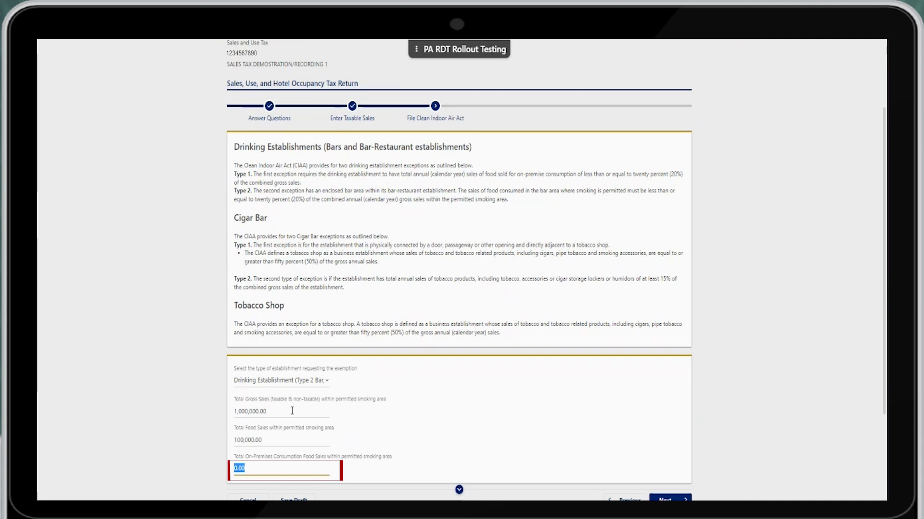
text(100,000)
key(Tab)
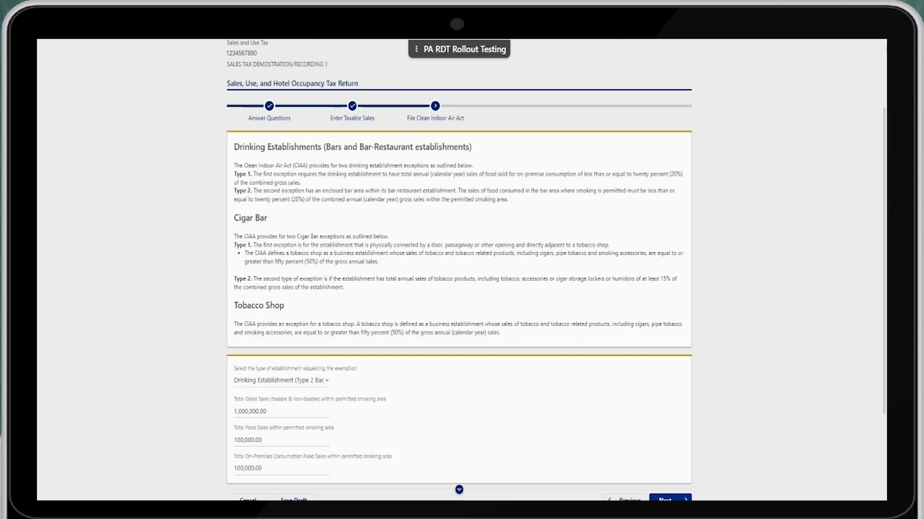
click(669, 498)
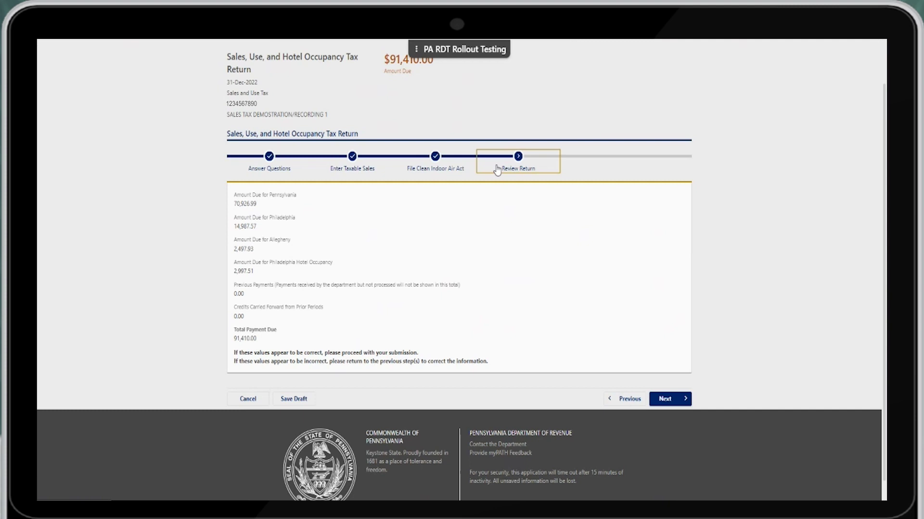
- Move past the review, with its 91,410.00 total due, to the Make Payment step
click(678, 403)
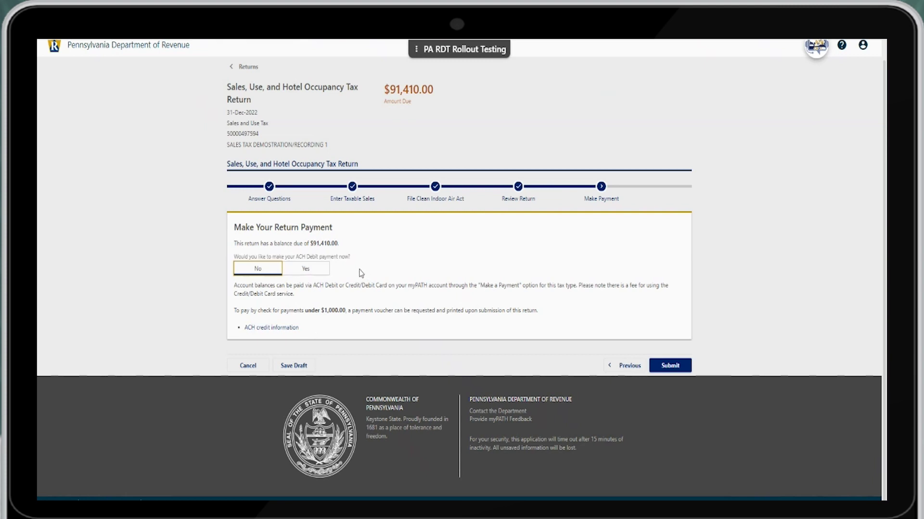
- Choose to pay by ACH debit now and enter the bank routing number so the bank name fills in
click(317, 270)
scroll(379, 324, down, 2)
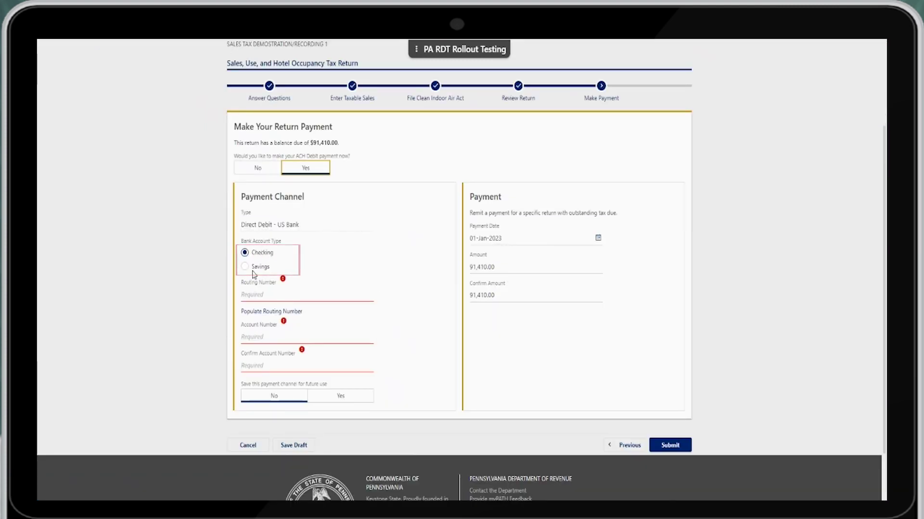
click(269, 294)
text(999999999)
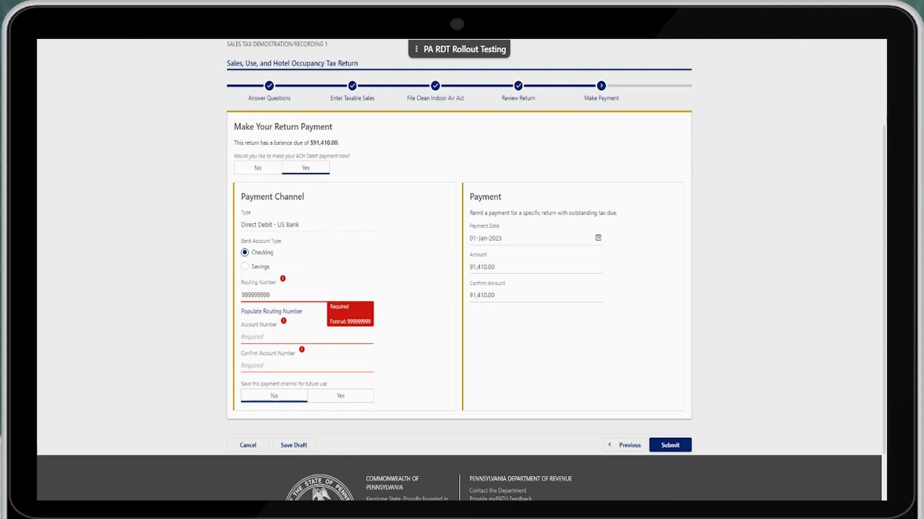
key(Tab)
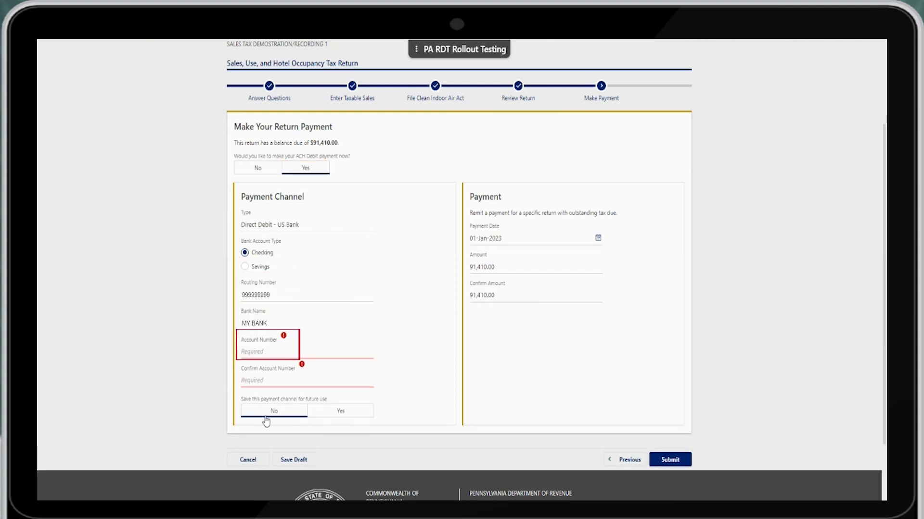
- Enter the checking account number and repeat it in the confirmation field
click(241, 352)
text(1234567890)
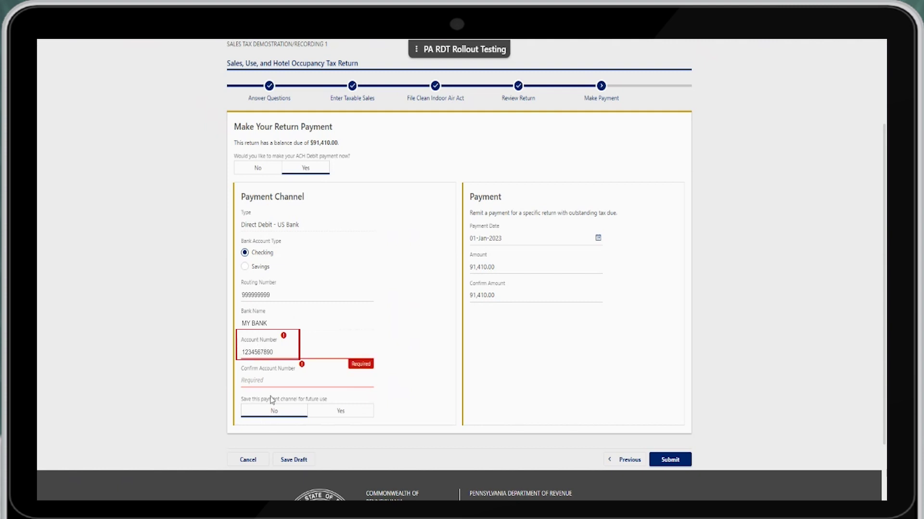
click(261, 381)
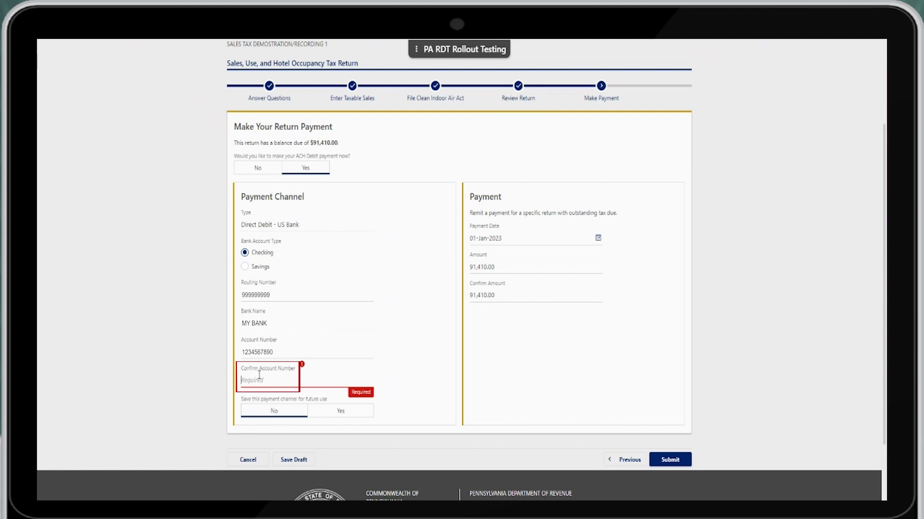
text(1234567890)
key(Tab)
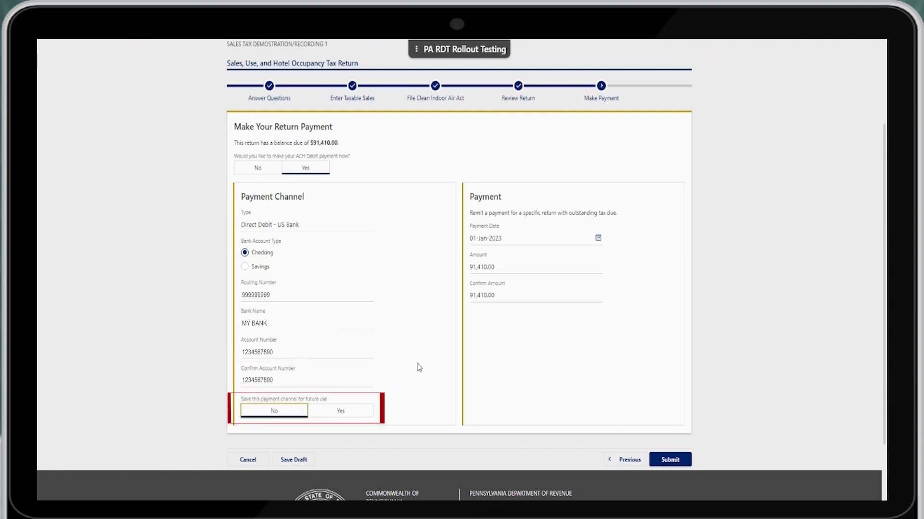
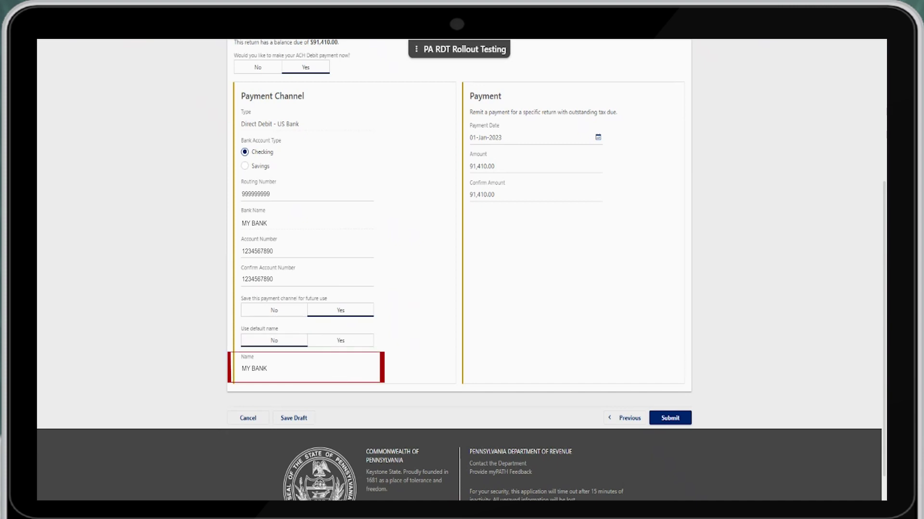
- Replace the payment channel name MY BANK with 'Sales Tax Demo'
triple_click(287, 366)
text(Sales Tax Demo)
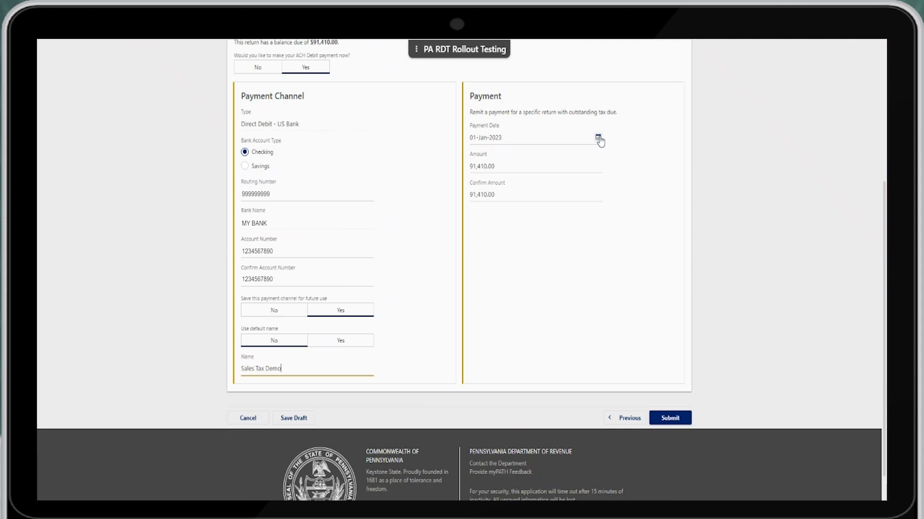
- Pick 20 January 2023 as the payment date from the calendar
click(598, 139)
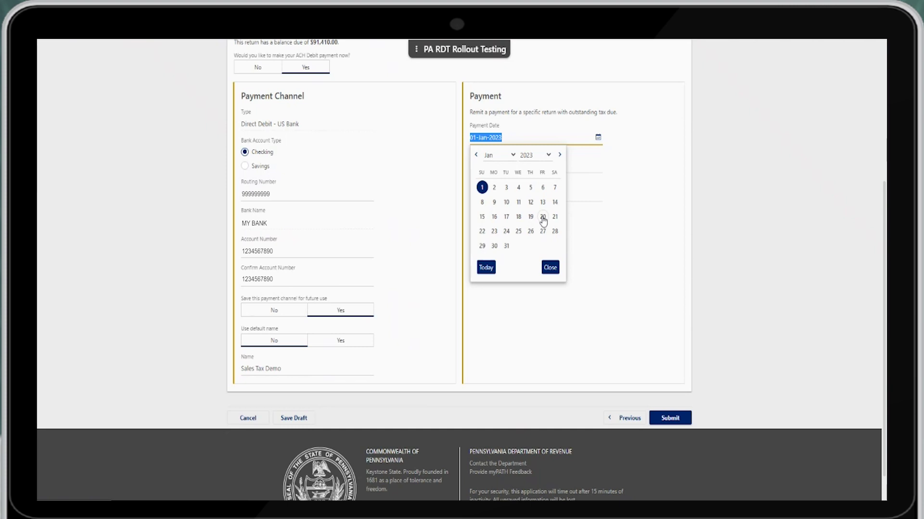
click(543, 218)
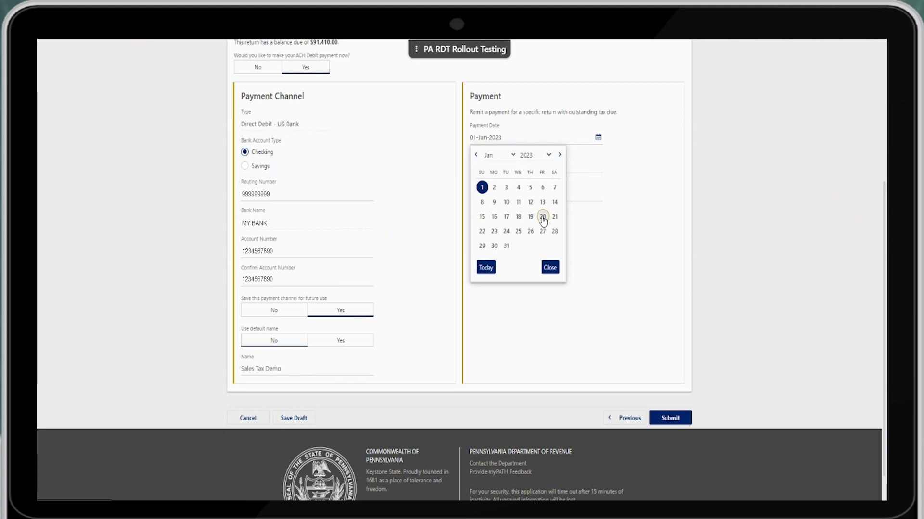
click(543, 219)
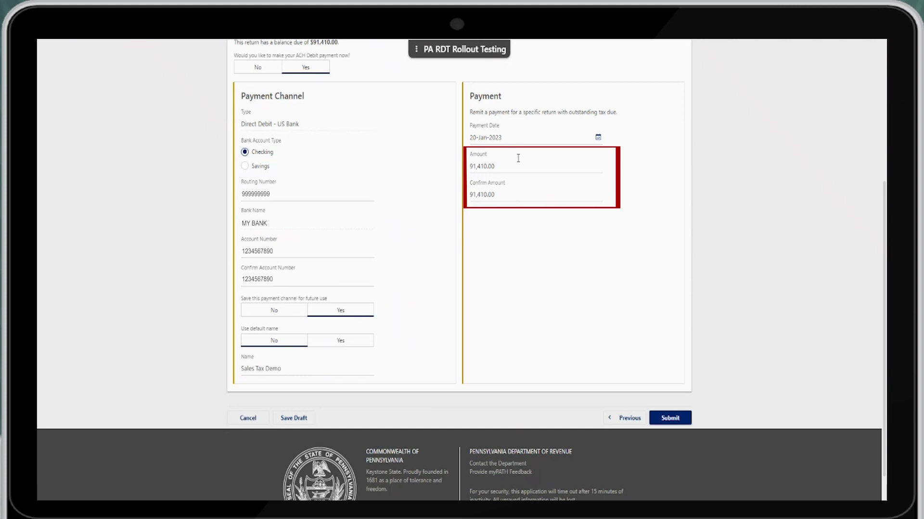
- Check the 91,410.00 confirm amount, submit the return, and accept the perjury declaration
double_click(520, 195)
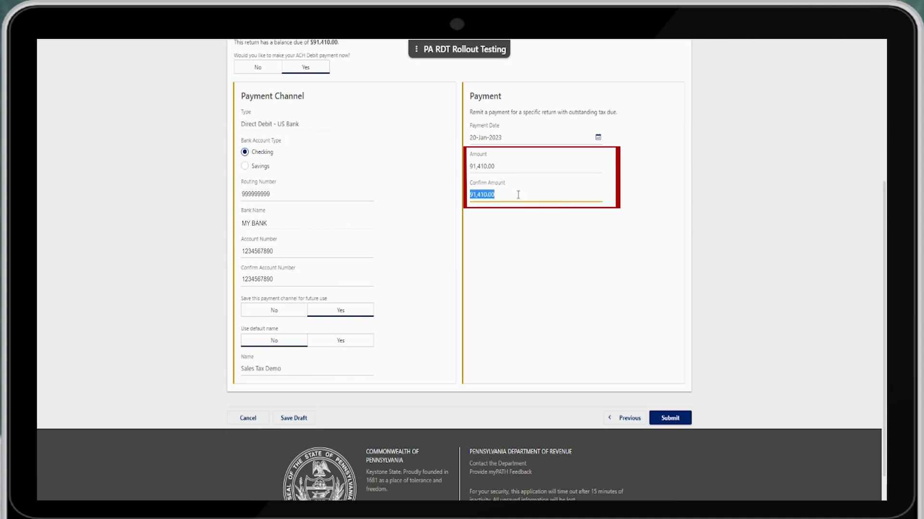
click(528, 191)
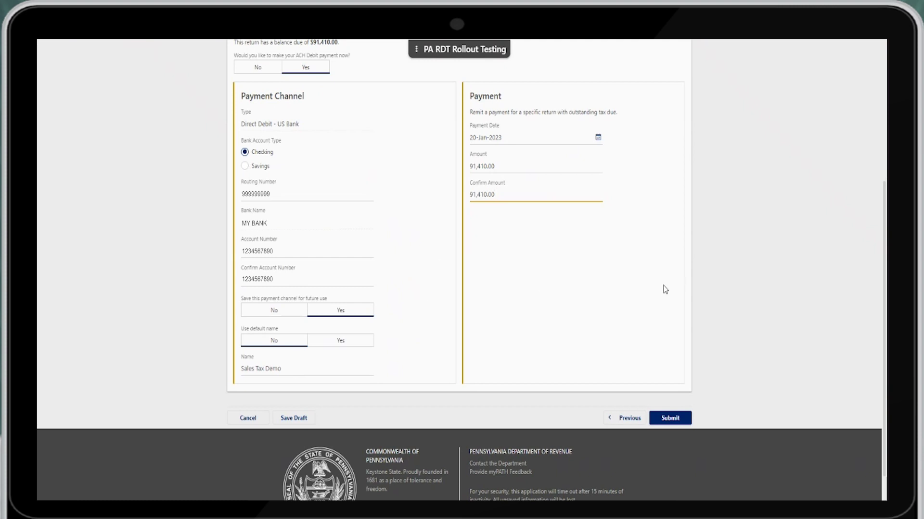
click(676, 420)
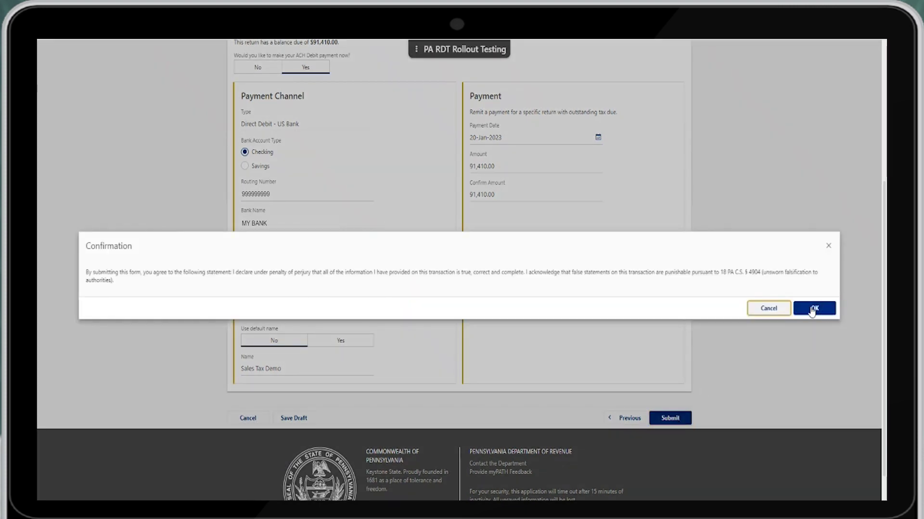
click(810, 312)
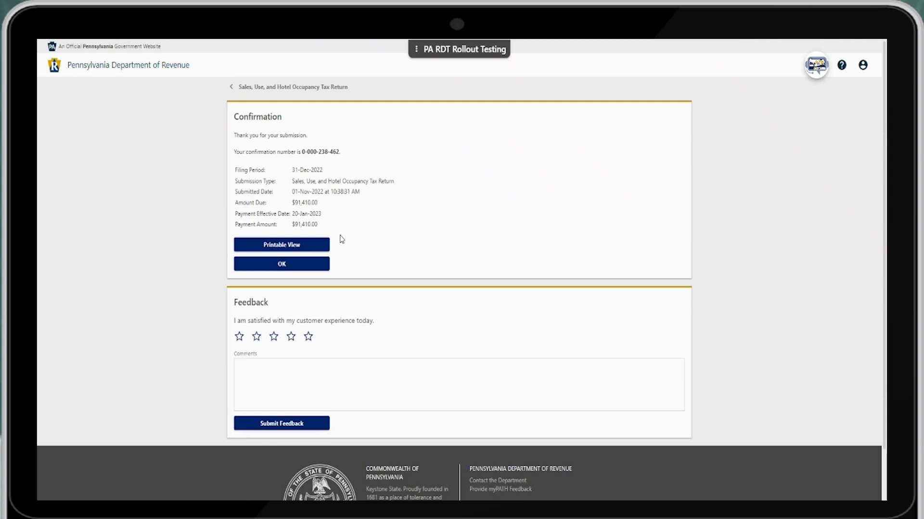
- Open the printable view of the submission confirmation
click(310, 249)
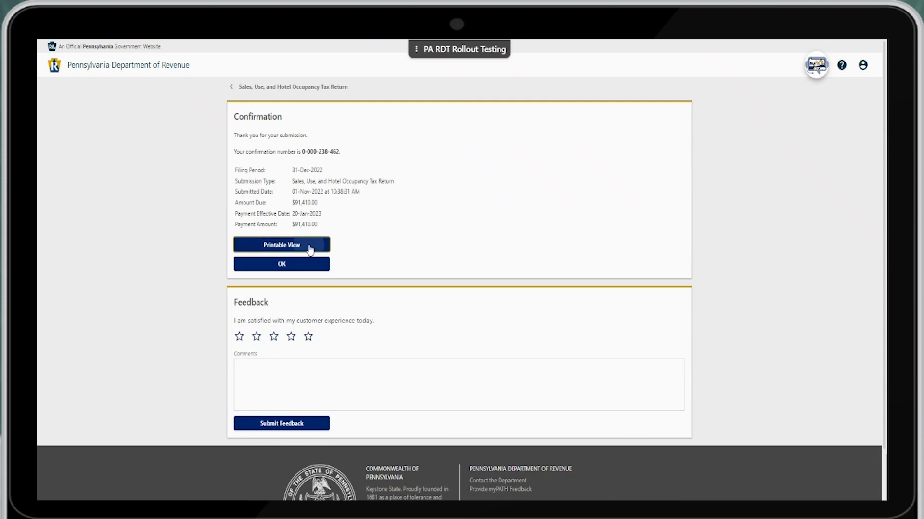